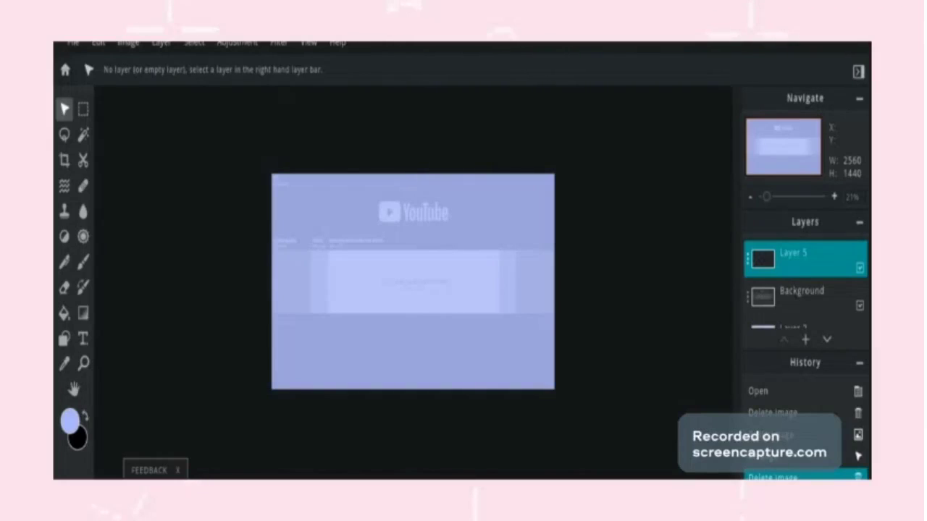
- Paste the star pattern image, align it with the canvas's upper-left corner and scale it to about 1506 × 1444 px
{"action": "key", "text": "ctrl+v"}
{"action": "scroll", "coordinate": [420, 246], "scroll_direction": "up", "scroll_amount": 1}
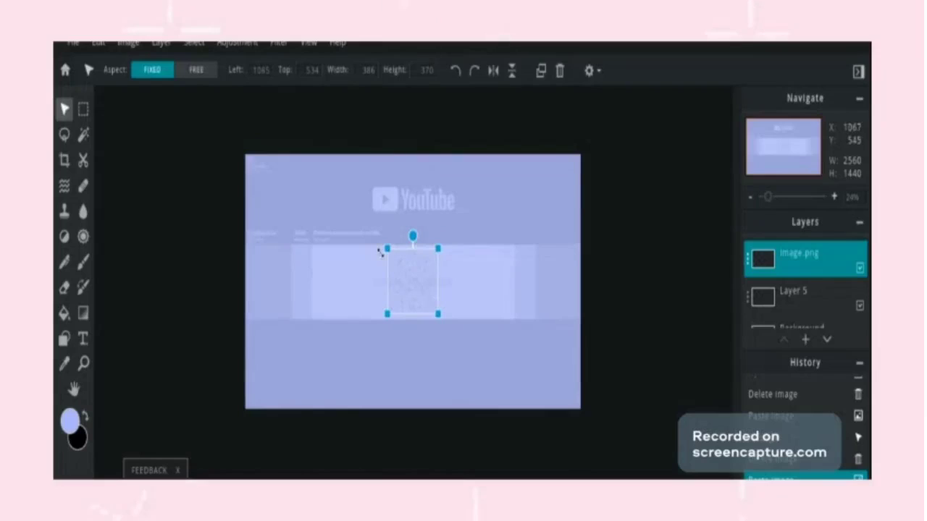
{"action": "left_click_drag", "start_coordinate": [387, 249], "coordinate": [228, 85]}
{"action": "left_click_drag", "start_coordinate": [361, 149], "coordinate": [380, 256]}
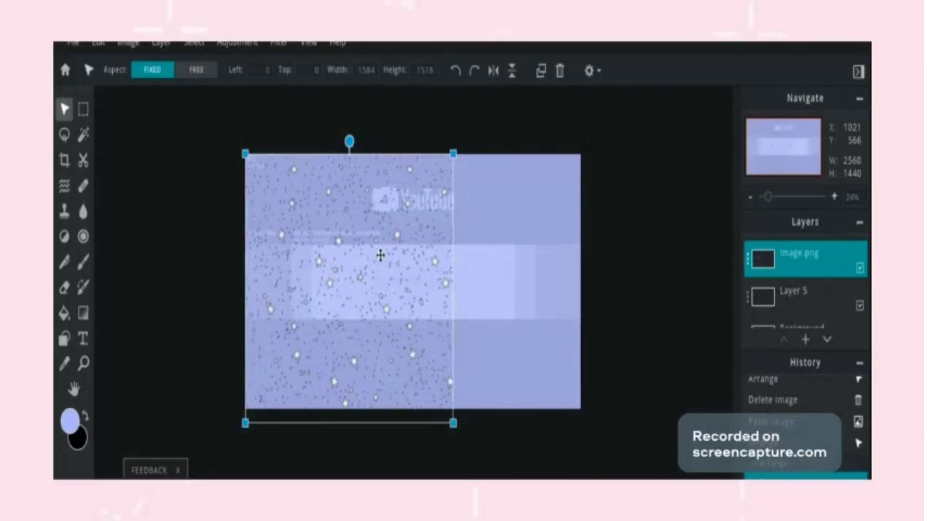
{"action": "mouse_move", "coordinate": [453, 423]}
{"action": "left_mouse_down"}
{"action": "mouse_move", "coordinate": [439, 403]}
{"action": "mouse_move", "coordinate": [442, 410]}
{"action": "left_mouse_up"}
- Duplicate the star pattern layer, flip the copy horizontally and butt it against the original to cover the rest of the canvas
{"action": "right_click", "coordinate": [445, 418]}
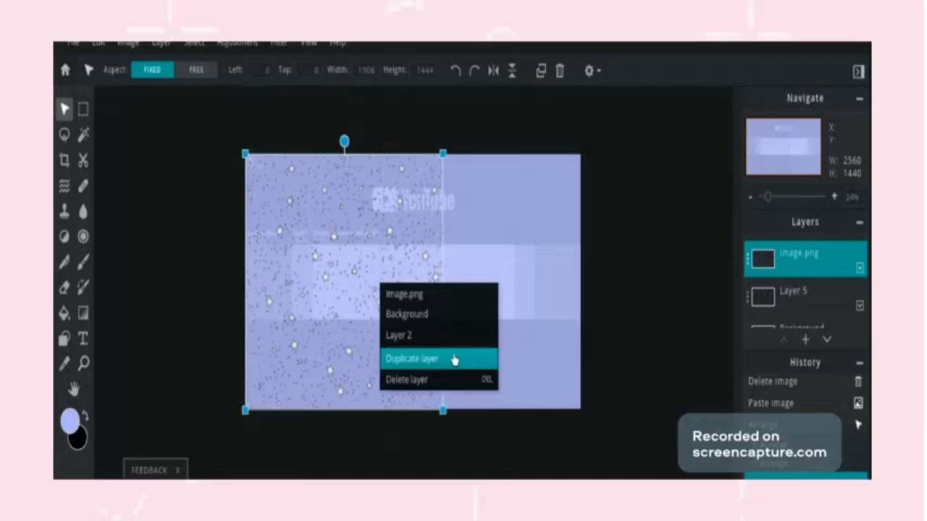
{"action": "left_click", "coordinate": [454, 360]}
{"action": "left_click_drag", "start_coordinate": [357, 312], "coordinate": [532, 320]}
{"action": "left_click", "coordinate": [493, 71]}
{"action": "left_click_drag", "start_coordinate": [553, 353], "coordinate": [551, 354]}
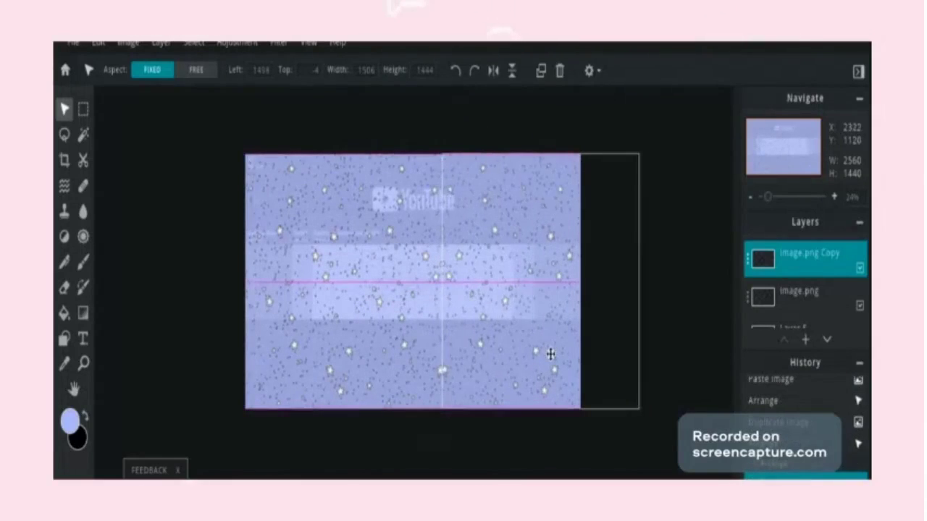
{"action": "scroll", "coordinate": [412, 269], "scroll_direction": "up", "scroll_amount": 4}
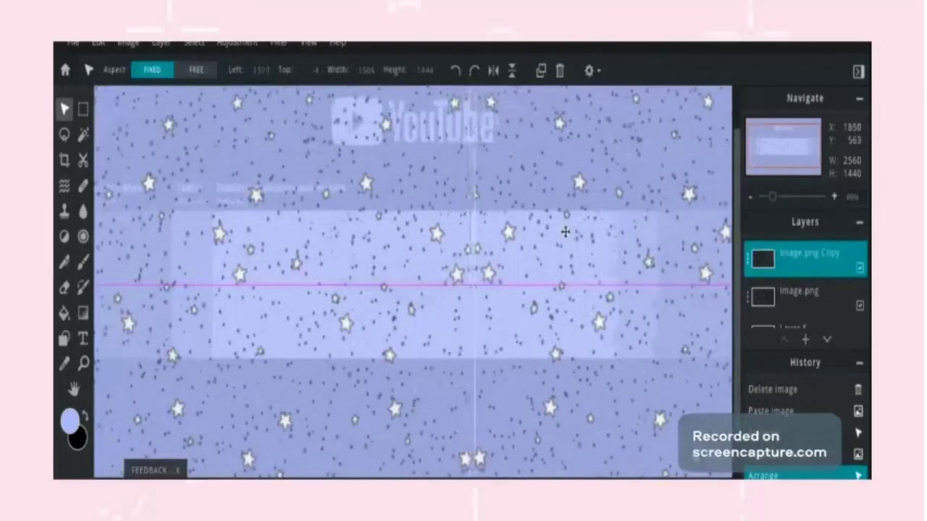
{"action": "left_click_drag", "start_coordinate": [565, 231], "coordinate": [558, 233]}
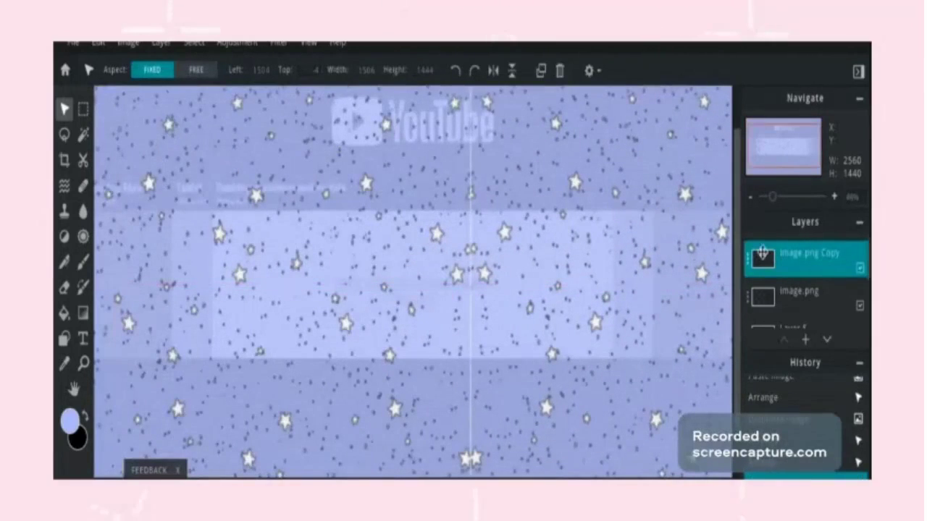
- Merge the two star pattern layers and align the merged layer with the canvas's left edge
{"action": "left_click", "coordinate": [747, 257]}
{"action": "left_click", "coordinate": [674, 391]}
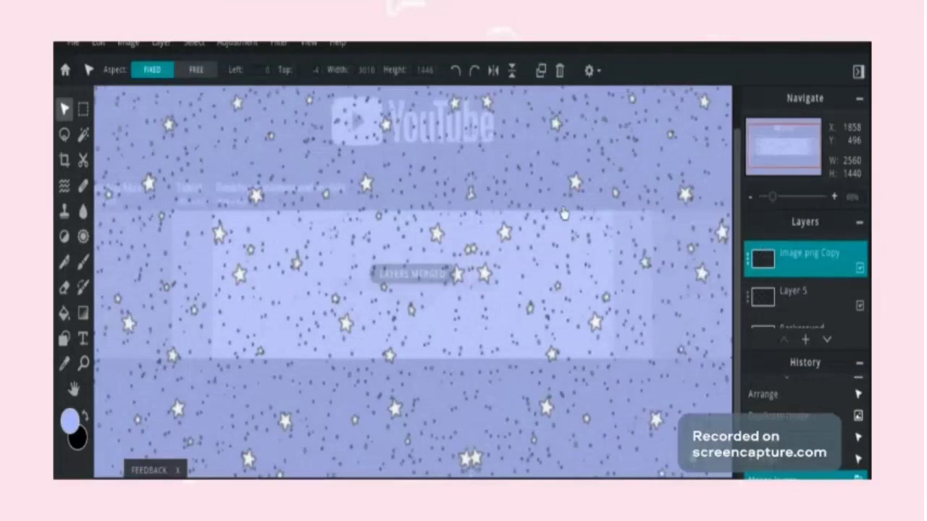
{"action": "scroll", "coordinate": [564, 215], "scroll_direction": "down", "scroll_amount": 5}
{"action": "left_click_drag", "start_coordinate": [560, 246], "coordinate": [552, 247]}
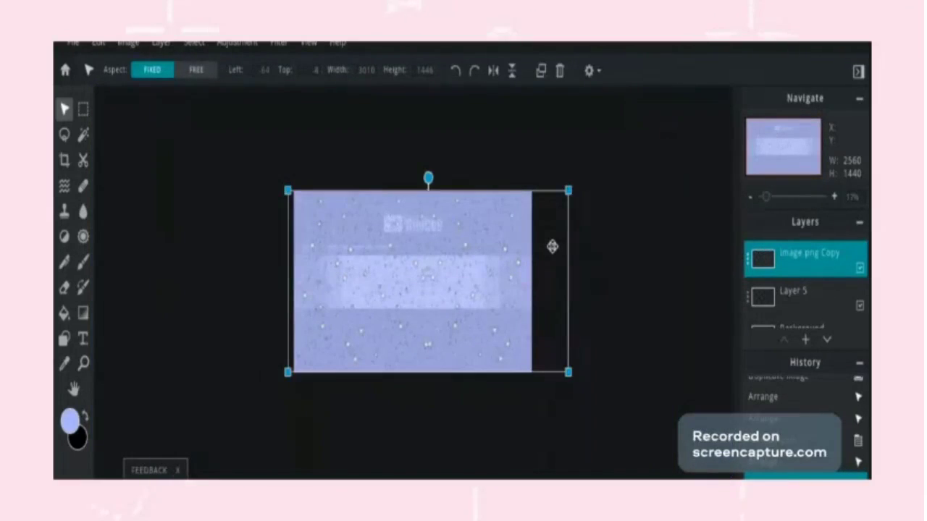
- Apply Brightness & contrast to the merged star layer with contrast at -100 and brightness at maximum
{"action": "left_click", "coordinate": [251, 47]}
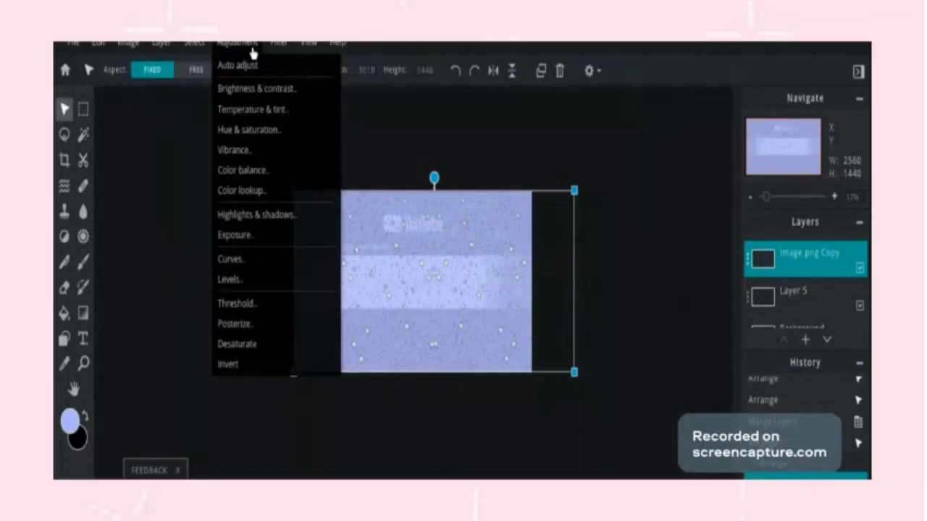
{"action": "left_click", "coordinate": [259, 88]}
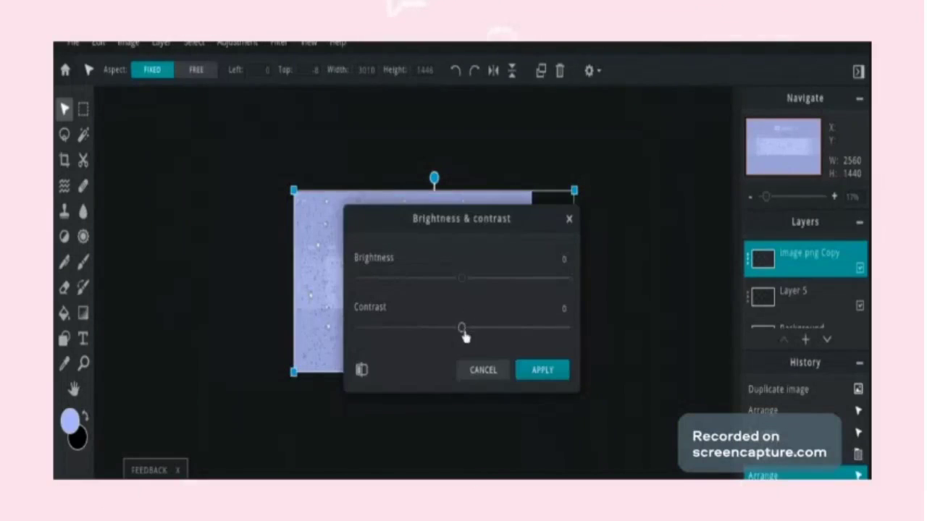
{"action": "left_click_drag", "start_coordinate": [464, 335], "coordinate": [357, 355]}
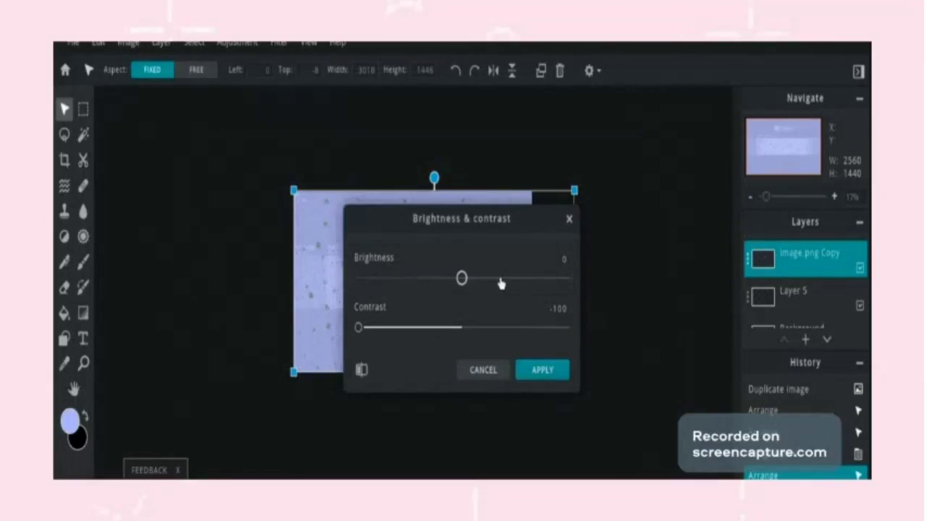
{"action": "left_click_drag", "start_coordinate": [501, 284], "coordinate": [568, 279]}
{"action": "left_click", "coordinate": [543, 370]}
- Apply Brightness & contrast to the star layer again, with both brightness and contrast at maximum
{"action": "left_click", "coordinate": [233, 45]}
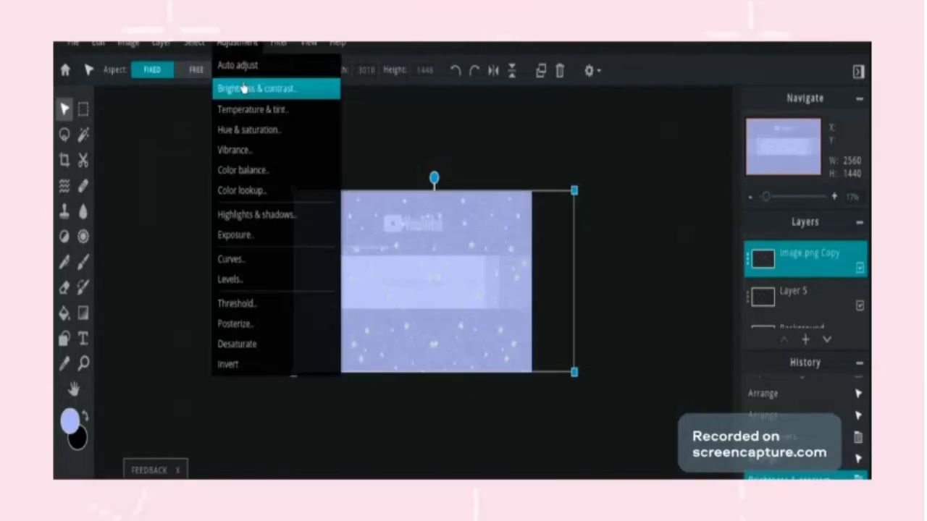
{"action": "left_click", "coordinate": [244, 88]}
{"action": "left_click_drag", "start_coordinate": [462, 280], "coordinate": [565, 279]}
{"action": "left_click_drag", "start_coordinate": [462, 328], "coordinate": [566, 328]}
{"action": "left_click", "coordinate": [542, 370]}
- Examine the brightened star pattern up close and as a whole, ending with its layer selected
{"action": "scroll", "coordinate": [547, 246], "scroll_direction": "up", "scroll_amount": 5}
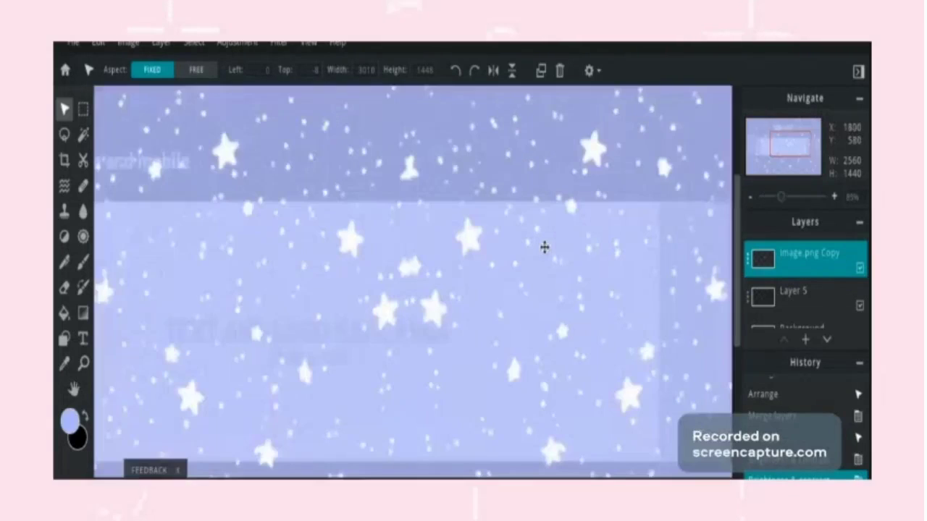
{"action": "scroll", "coordinate": [544, 247], "scroll_direction": "down", "scroll_amount": 5}
{"action": "scroll", "coordinate": [532, 248], "scroll_direction": "up", "scroll_amount": 8}
{"action": "scroll", "coordinate": [529, 249], "scroll_direction": "down", "scroll_amount": 3}
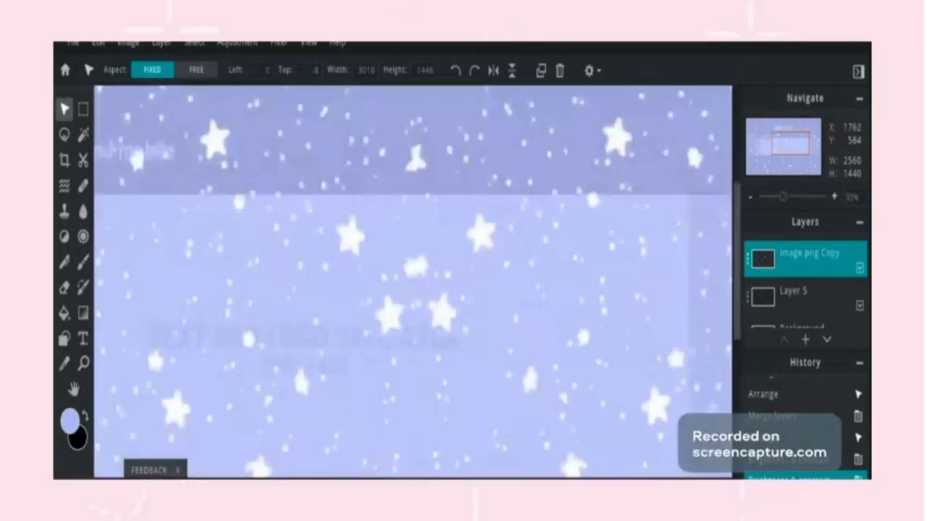
{"action": "scroll", "coordinate": [529, 249], "scroll_direction": "down", "scroll_amount": 5}
{"action": "left_click", "coordinate": [602, 273]}
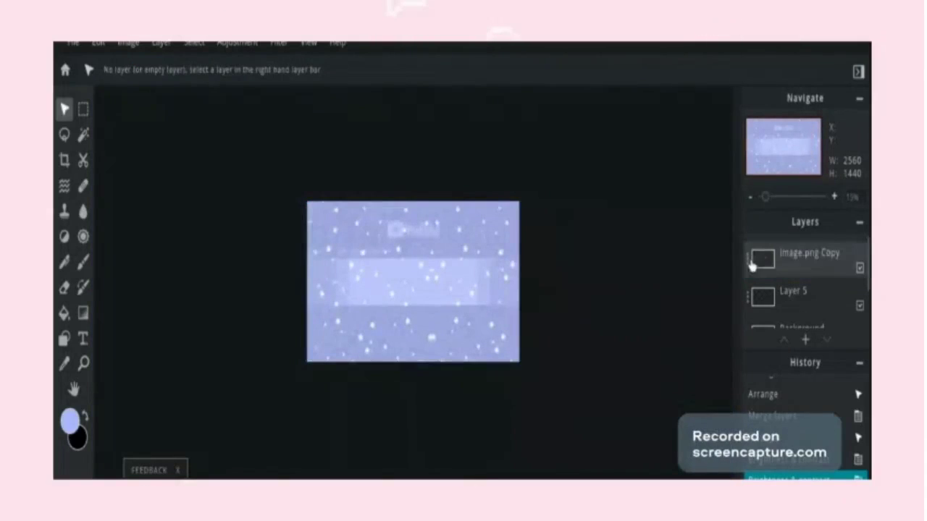
{"action": "left_click", "coordinate": [752, 266]}
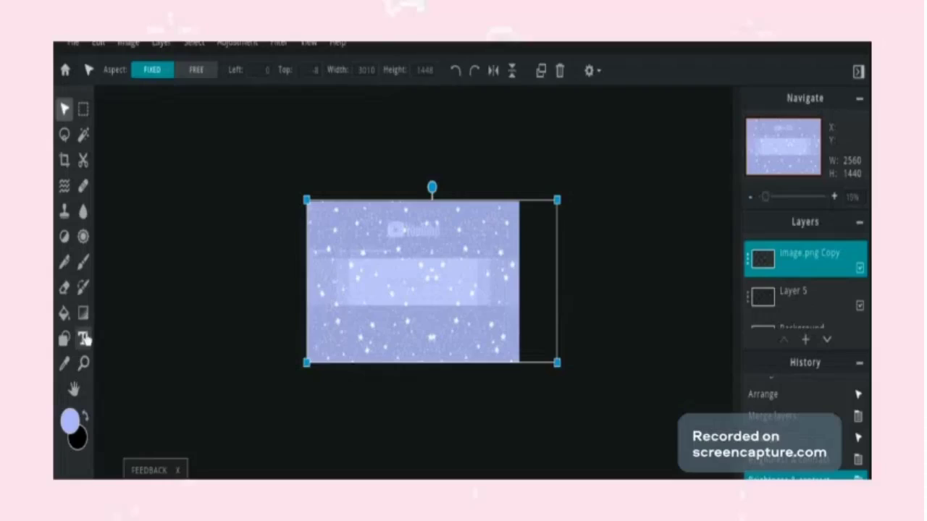
- Add a text layer reading "Hxlyclxudy" in the middle of the banner and dismiss the advertisement
{"action": "left_click", "coordinate": [84, 339]}
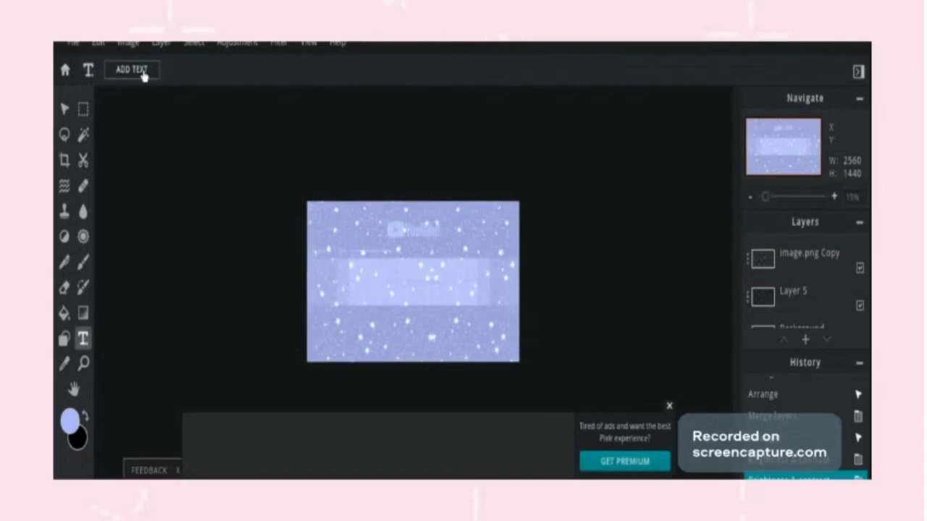
{"action": "left_click", "coordinate": [472, 271]}
{"action": "key", "text": "BackSpace"}
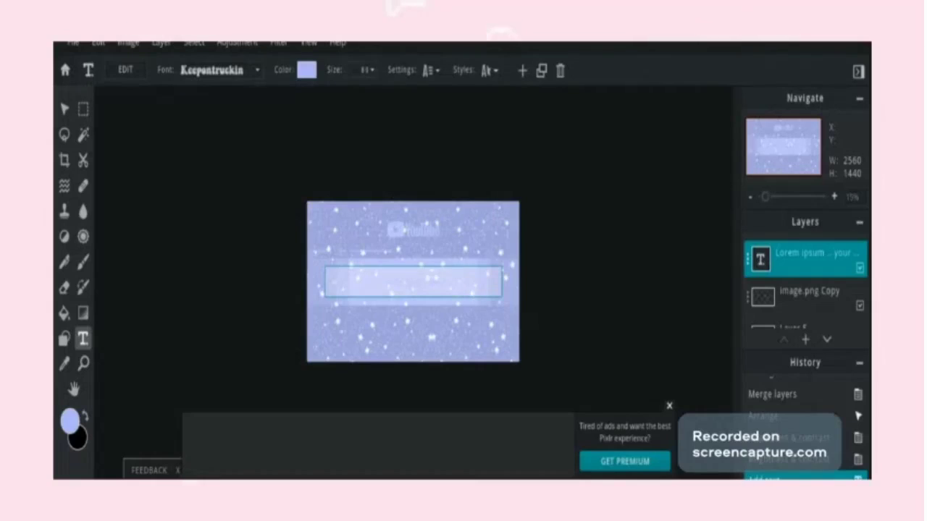
{"action": "type", "text": "Remember"}
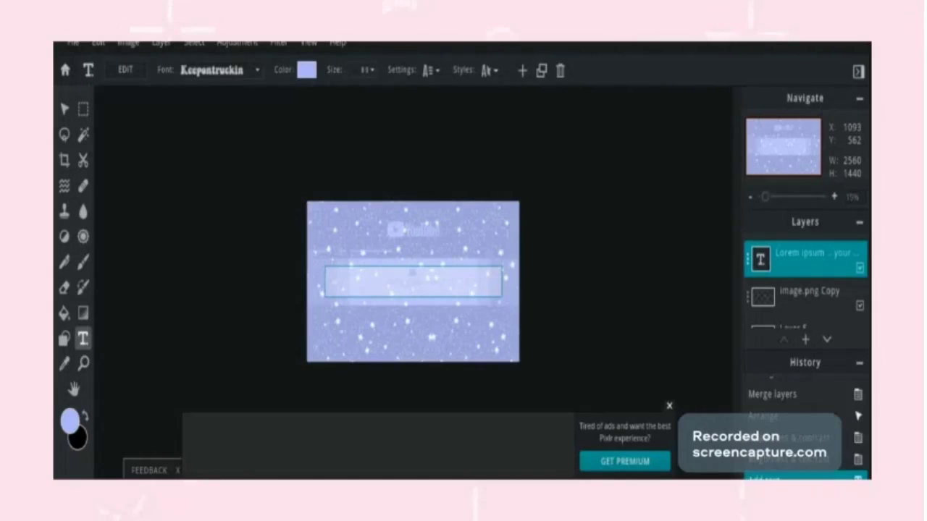
{"action": "left_click", "coordinate": [669, 406]}
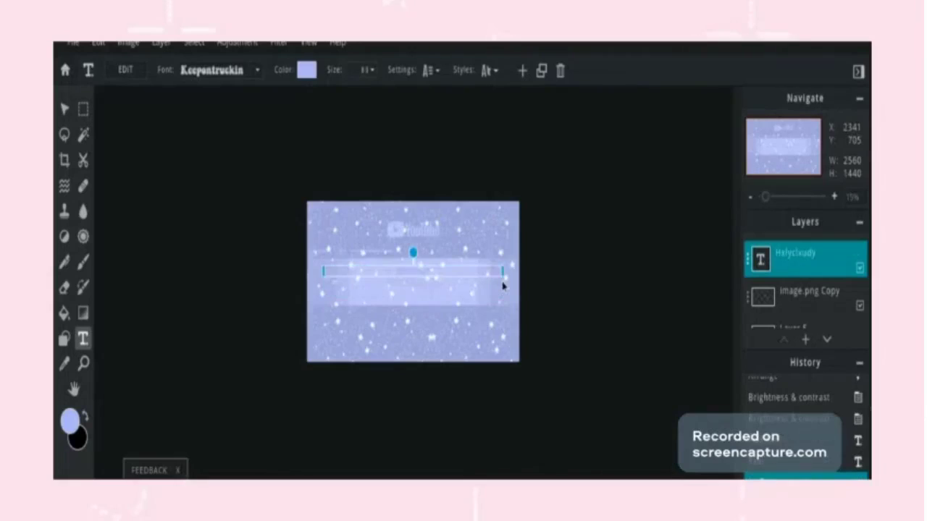
- Give the "Hxlyclxudy" text a white outline with size 6
{"action": "scroll", "coordinate": [503, 284], "scroll_direction": "up", "scroll_amount": 3}
{"action": "left_click", "coordinate": [488, 70]}
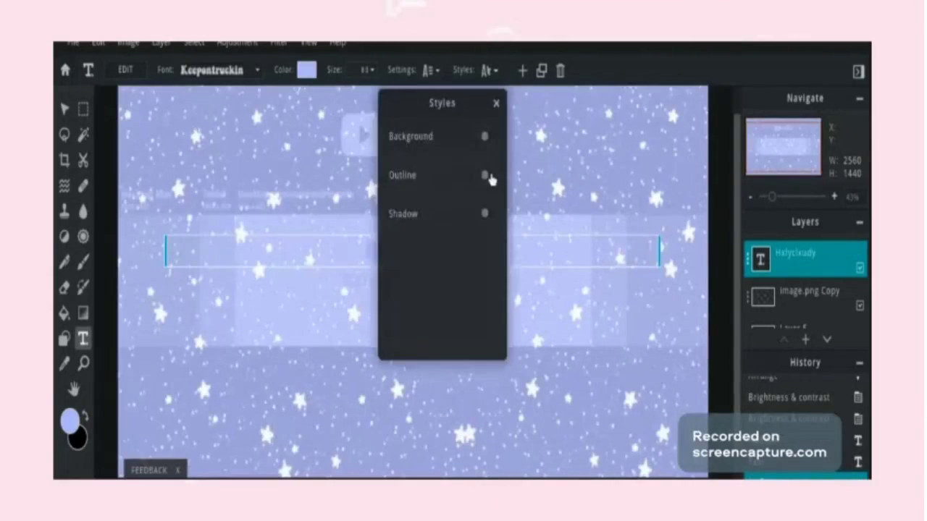
{"action": "left_click", "coordinate": [489, 174]}
{"action": "left_click_drag", "start_coordinate": [414, 269], "coordinate": [449, 268]}
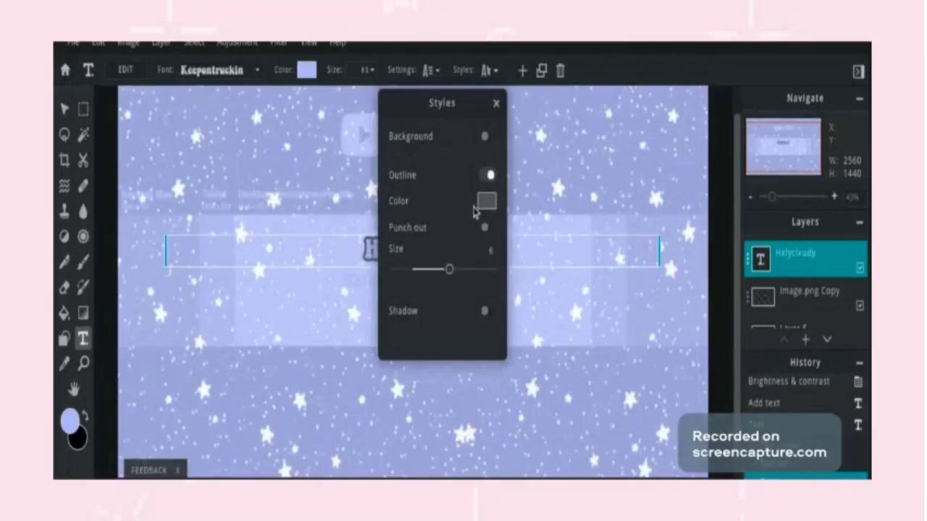
{"action": "left_click", "coordinate": [487, 201]}
{"action": "left_click", "coordinate": [558, 378]}
- Enable a shadow on the "Hxlyclxudy" text and colour it light lavender
{"action": "left_click", "coordinate": [485, 308]}
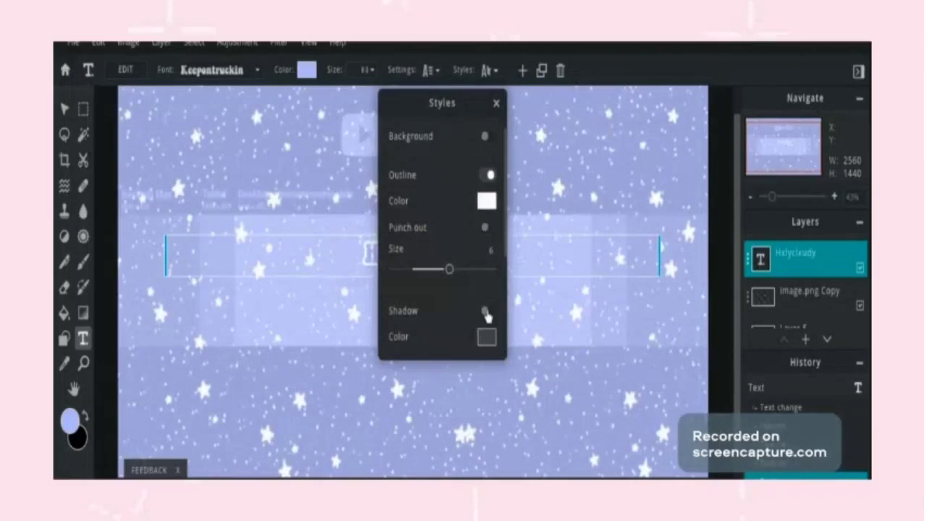
{"action": "left_click", "coordinate": [486, 336]}
{"action": "left_click", "coordinate": [350, 378]}
{"action": "left_click", "coordinate": [558, 379]}
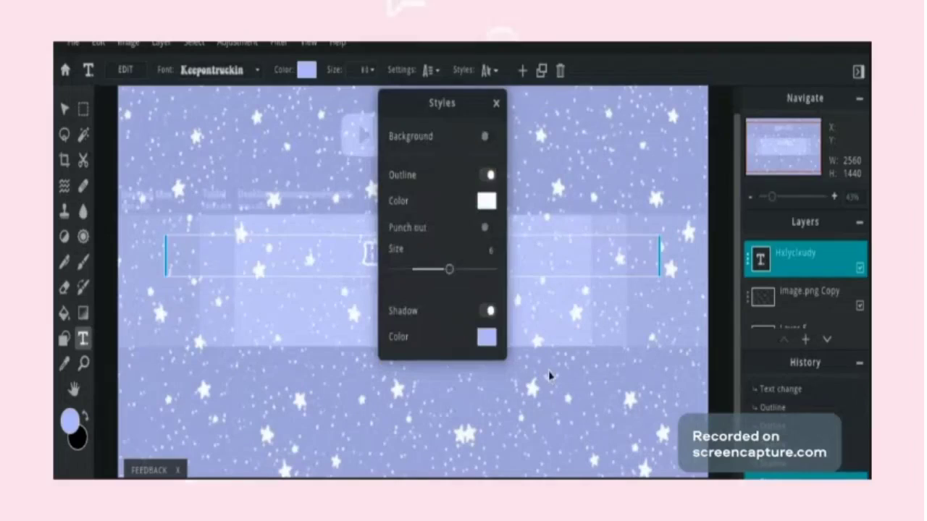
{"action": "scroll", "coordinate": [428, 232], "scroll_direction": "down", "scroll_amount": 3}
{"action": "scroll", "coordinate": [442, 268], "scroll_direction": "up", "scroll_amount": 4}
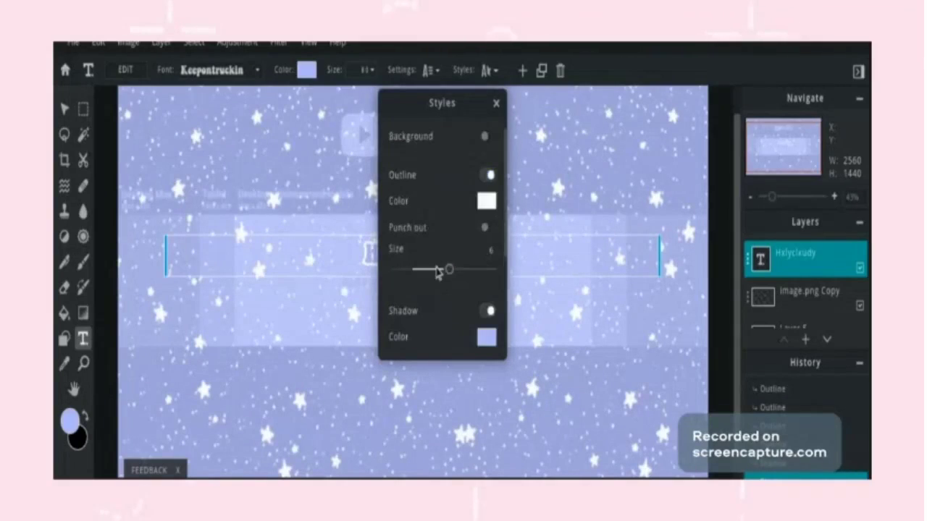
- Set the text shadow's blur to 34 and its vertical position to 69
{"action": "scroll", "coordinate": [424, 321], "scroll_direction": "down", "scroll_amount": 2}
{"action": "mouse_move", "coordinate": [422, 283]}
{"action": "left_mouse_down"}
{"action": "mouse_move", "coordinate": [387, 294]}
{"action": "mouse_move", "coordinate": [428, 289]}
{"action": "left_mouse_up"}
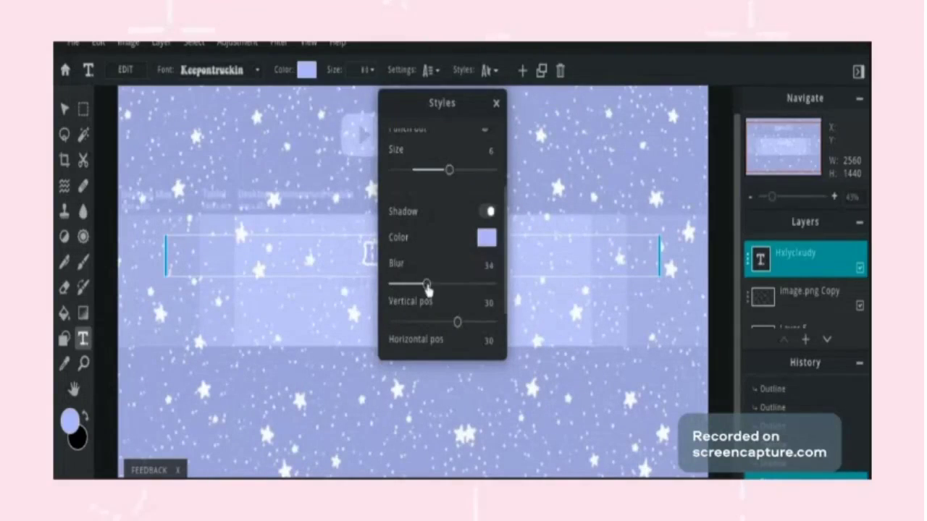
{"action": "left_click_drag", "start_coordinate": [458, 323], "coordinate": [478, 326]}
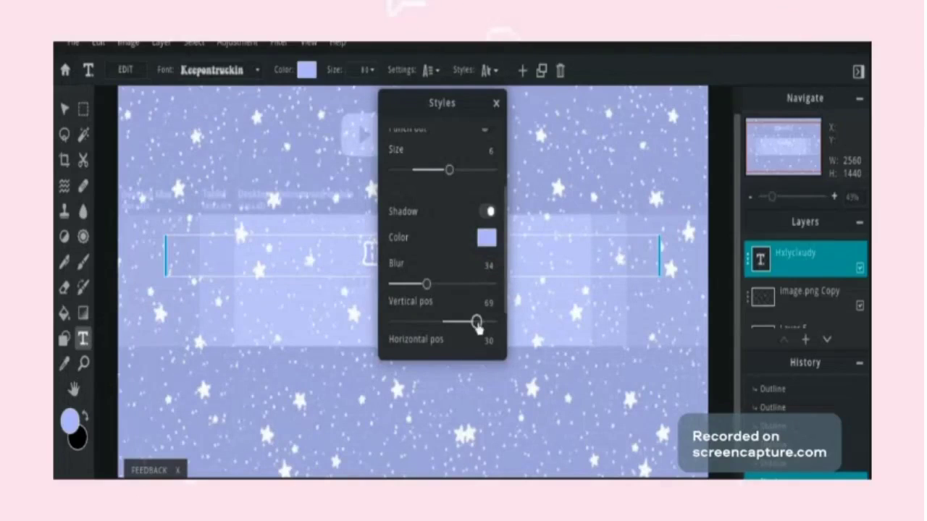
{"action": "left_click", "coordinate": [558, 302]}
{"action": "scroll", "coordinate": [391, 248], "scroll_direction": "up", "scroll_amount": 2}
{"action": "scroll", "coordinate": [398, 250], "scroll_direction": "up", "scroll_amount": 3}
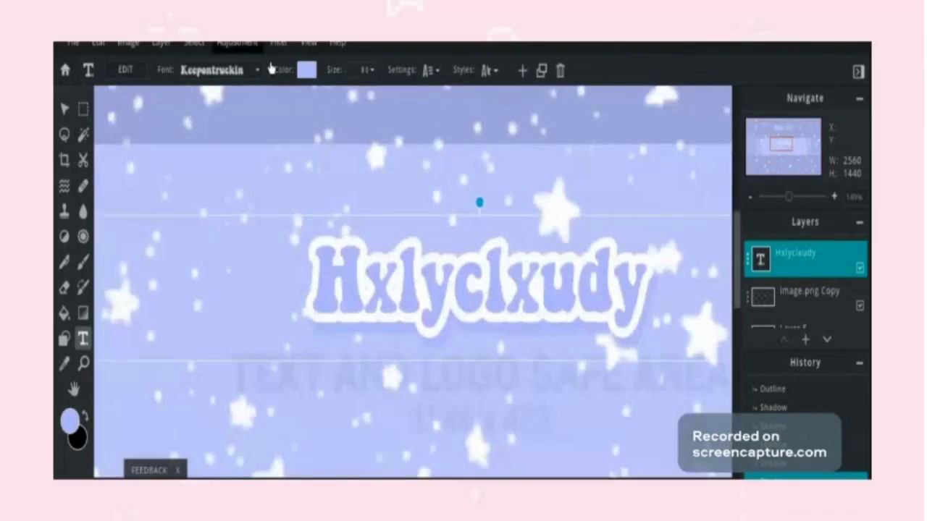
- Enlarge the "Hxlyclxudy" text to size 235 and reposition it over the banner's text safe area
{"action": "left_click", "coordinate": [370, 72]}
{"action": "left_click_drag", "start_coordinate": [286, 95], "coordinate": [306, 97]}
{"action": "scroll", "coordinate": [464, 314], "scroll_direction": "up", "scroll_amount": 2}
{"action": "scroll", "coordinate": [470, 321], "scroll_direction": "down", "scroll_amount": 6}
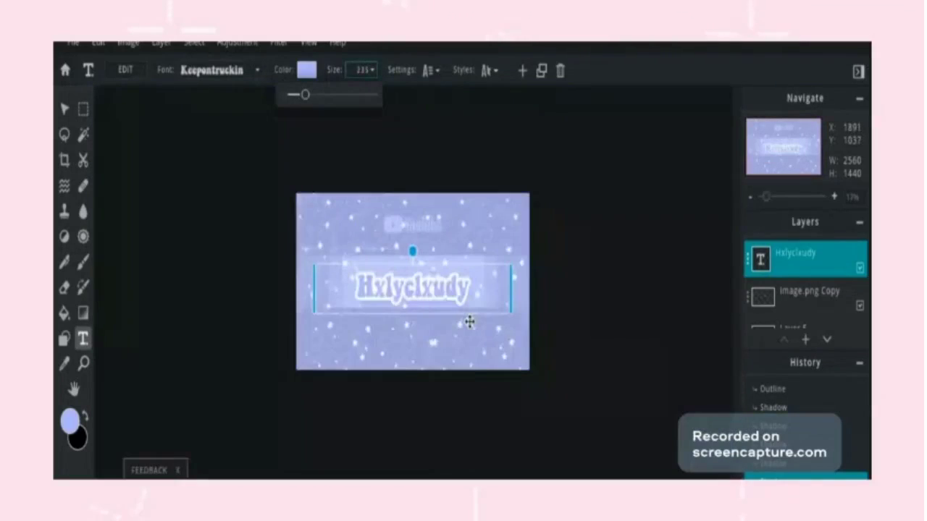
{"action": "scroll", "coordinate": [465, 296], "scroll_direction": "up", "scroll_amount": 2}
{"action": "left_click", "coordinate": [468, 287]}
{"action": "left_click_drag", "start_coordinate": [468, 290], "coordinate": [471, 283]}
- Reduce the "Hxlyclxudy" text to size 199, adjust its position within the safe area and deselect it
{"action": "left_click", "coordinate": [370, 70]}
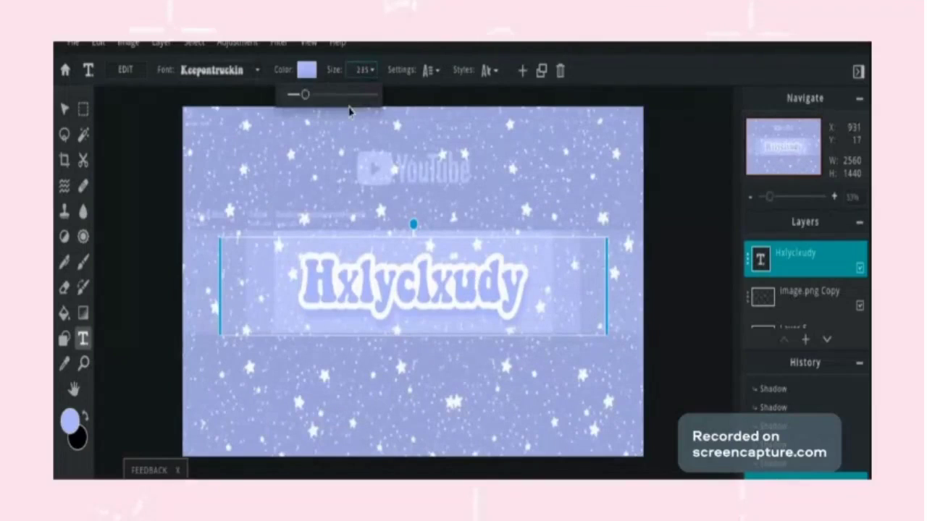
{"action": "left_click_drag", "start_coordinate": [304, 94], "coordinate": [302, 95]}
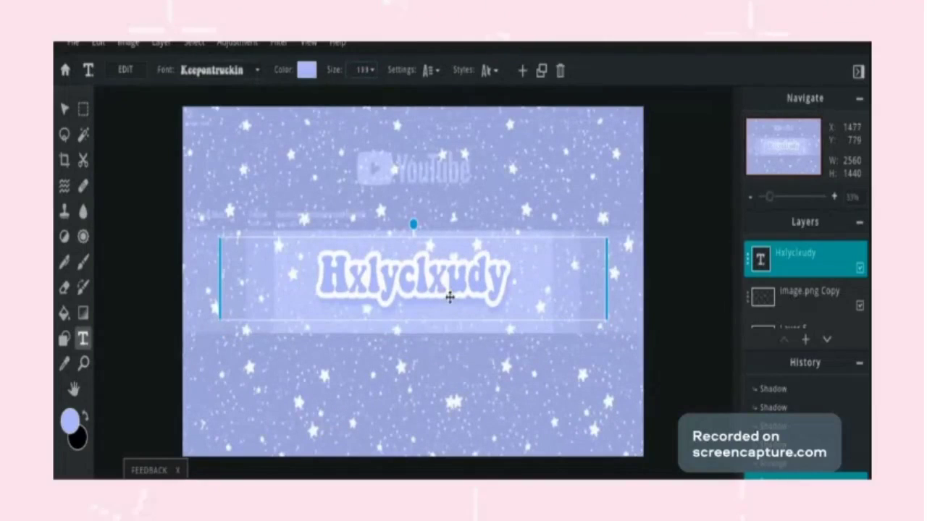
{"action": "left_click_drag", "start_coordinate": [449, 297], "coordinate": [463, 306]}
{"action": "left_click", "coordinate": [697, 326]}
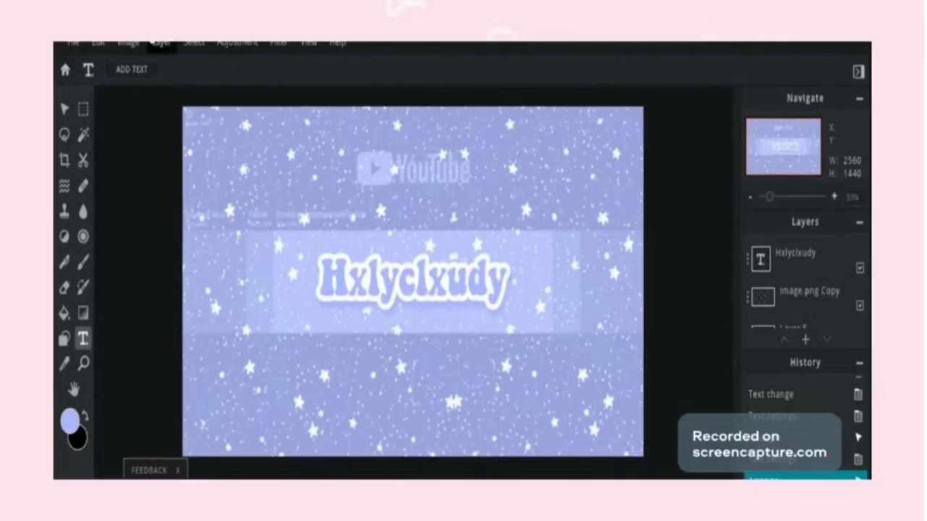
- Add a new empty layer above the text and choose the 100 px sparkle-shaped brush for painting
{"action": "left_click", "coordinate": [161, 42]}
{"action": "left_click", "coordinate": [176, 62]}
{"action": "left_click", "coordinate": [83, 261]}
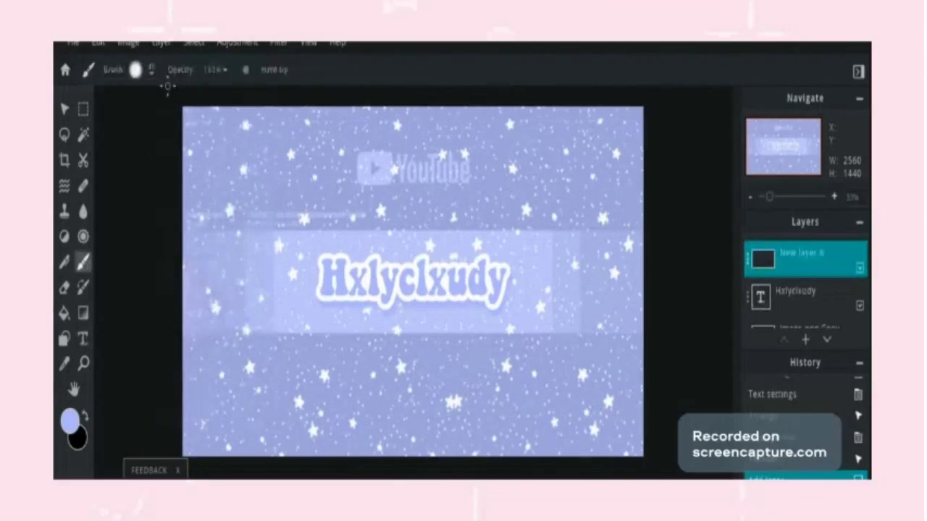
{"action": "left_click", "coordinate": [135, 70]}
{"action": "scroll", "coordinate": [346, 346], "scroll_direction": "down", "scroll_amount": 2}
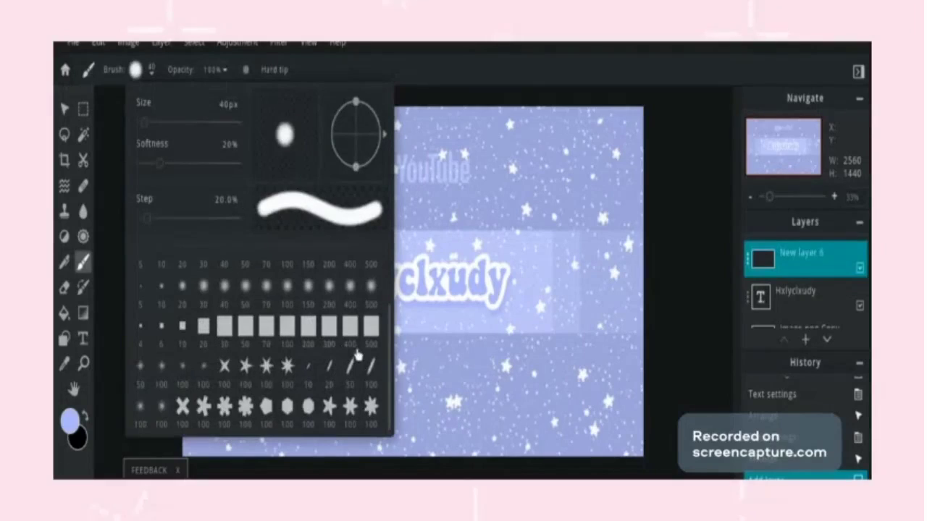
{"action": "left_click", "coordinate": [204, 367]}
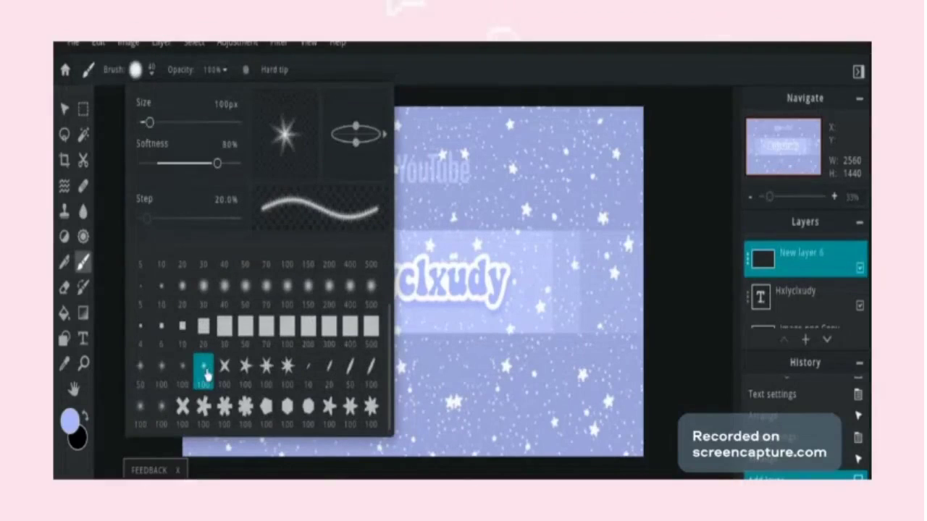
- Set the sparkle brush to size 142 px, softness 64% and step 76%
{"action": "mouse_move", "coordinate": [220, 168]}
{"action": "left_mouse_down"}
{"action": "mouse_move", "coordinate": [239, 165]}
{"action": "mouse_move", "coordinate": [149, 166]}
{"action": "mouse_move", "coordinate": [238, 163]}
{"action": "mouse_move", "coordinate": [205, 164]}
{"action": "left_mouse_up"}
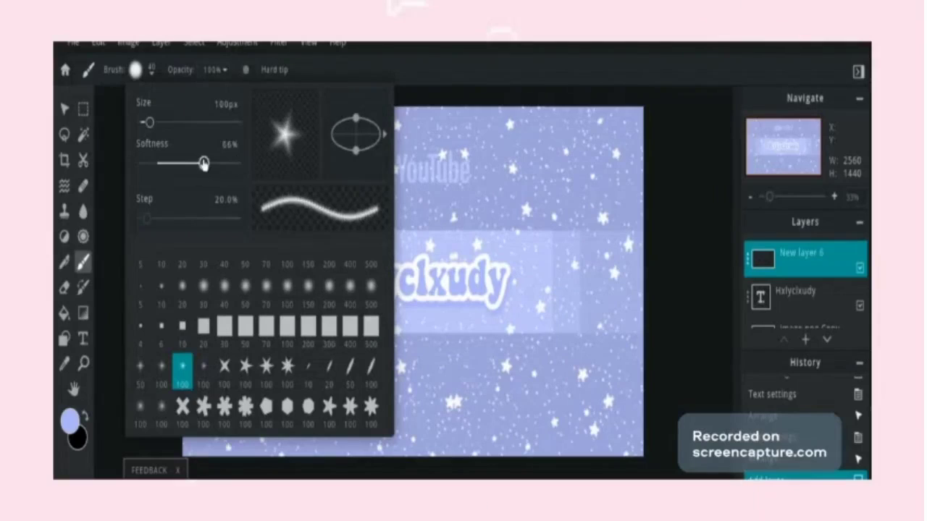
{"action": "left_click_drag", "start_coordinate": [145, 220], "coordinate": [165, 223]}
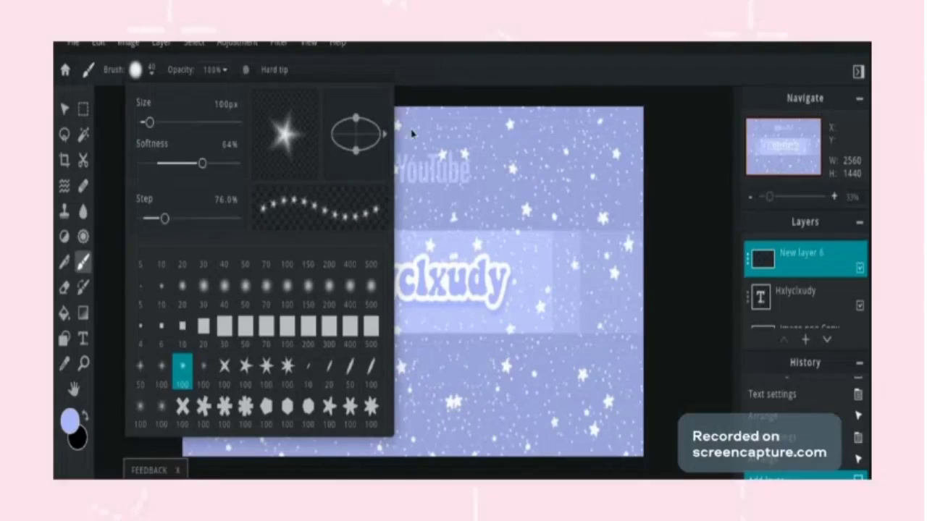
{"action": "left_click_drag", "start_coordinate": [149, 123], "coordinate": [154, 122]}
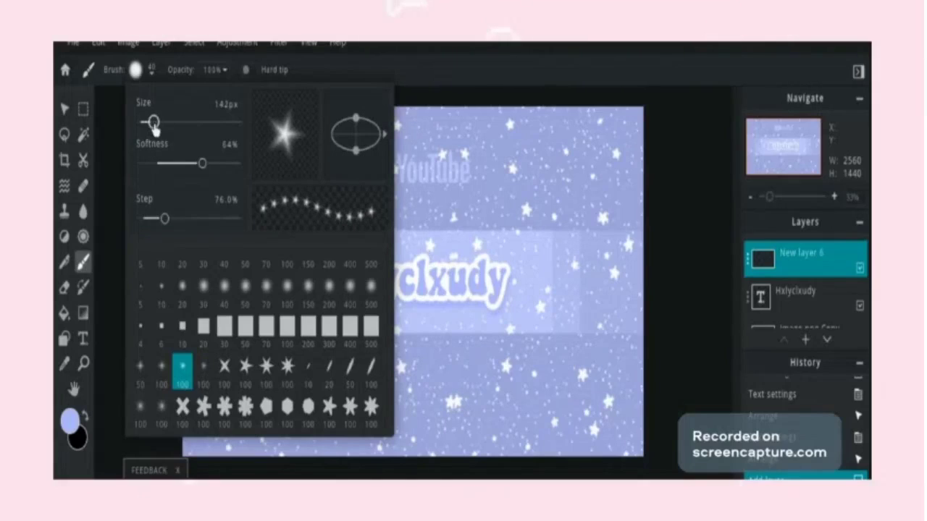
{"action": "left_click", "coordinate": [472, 171]}
{"action": "scroll", "coordinate": [311, 250], "scroll_direction": "up", "scroll_amount": 2}
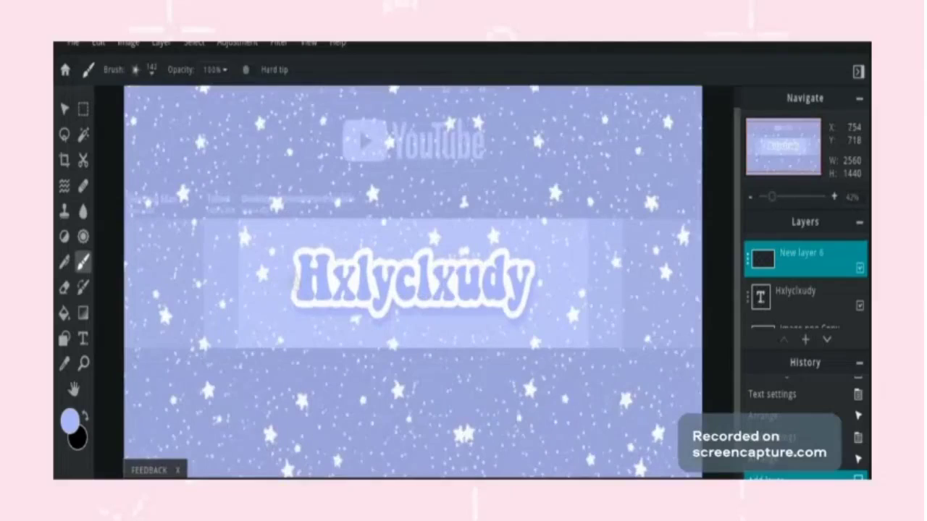
- Try painting pale lavender sparkles beside the start of the "Hxlyclxudy" title
{"action": "left_click", "coordinate": [257, 241]}
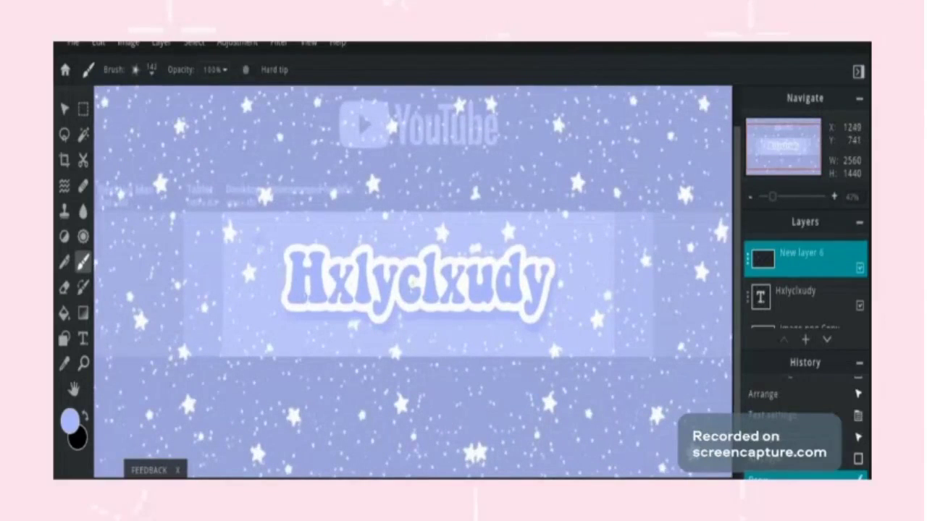
{"action": "scroll", "coordinate": [340, 308], "scroll_direction": "up", "scroll_amount": 3}
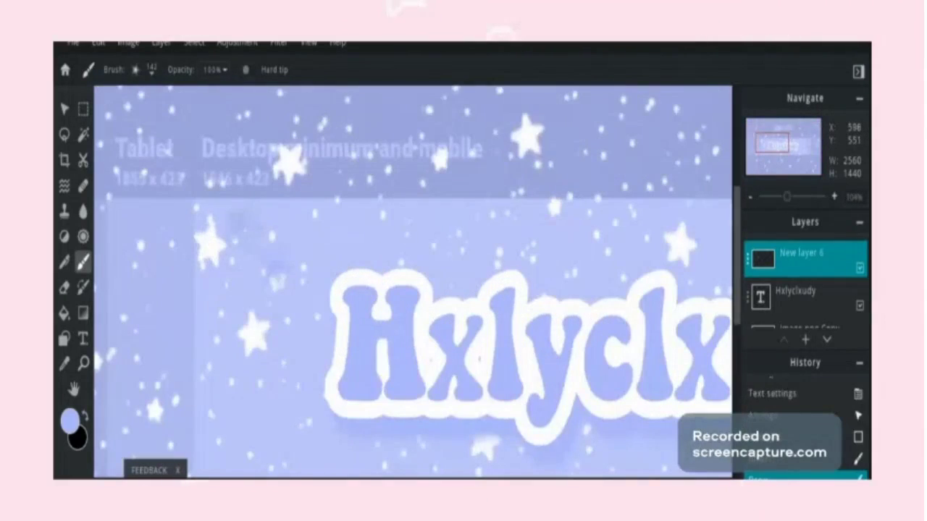
{"action": "scroll", "coordinate": [339, 307], "scroll_direction": "down", "scroll_amount": 3}
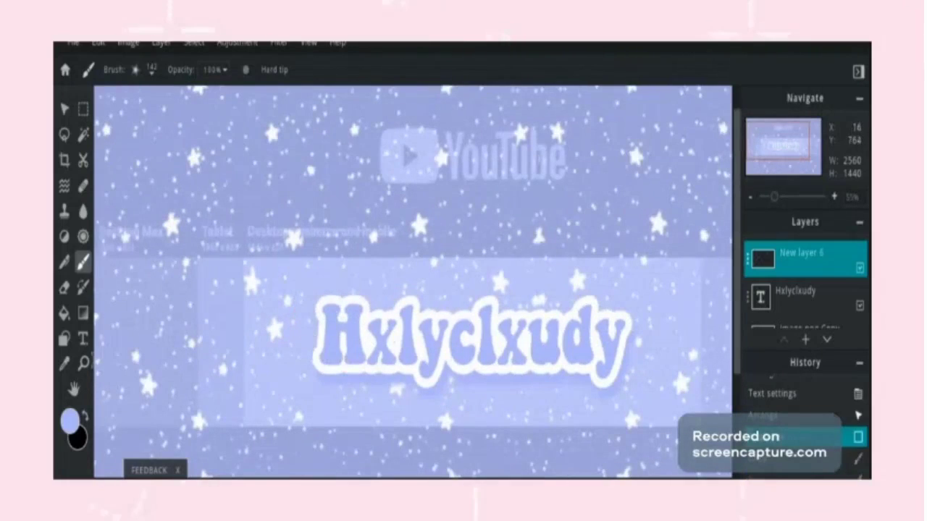
- Change the paint colour to a darker periwinkle blue
{"action": "left_click", "coordinate": [70, 421]}
{"action": "left_click", "coordinate": [394, 197]}
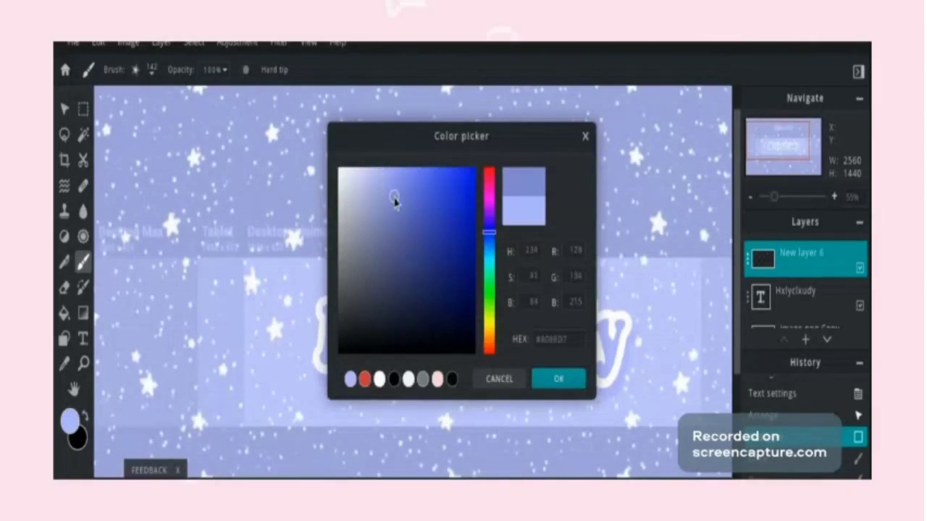
{"action": "left_click", "coordinate": [558, 378]}
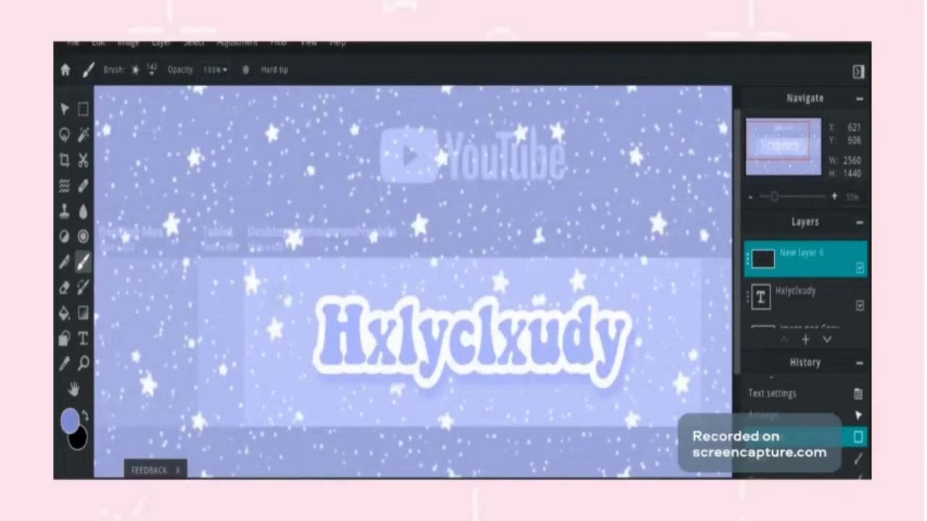
- Try a darker periwinkle sparkle on each side of the title and undo both
{"action": "left_click", "coordinate": [276, 296]}
{"action": "left_click", "coordinate": [665, 300]}
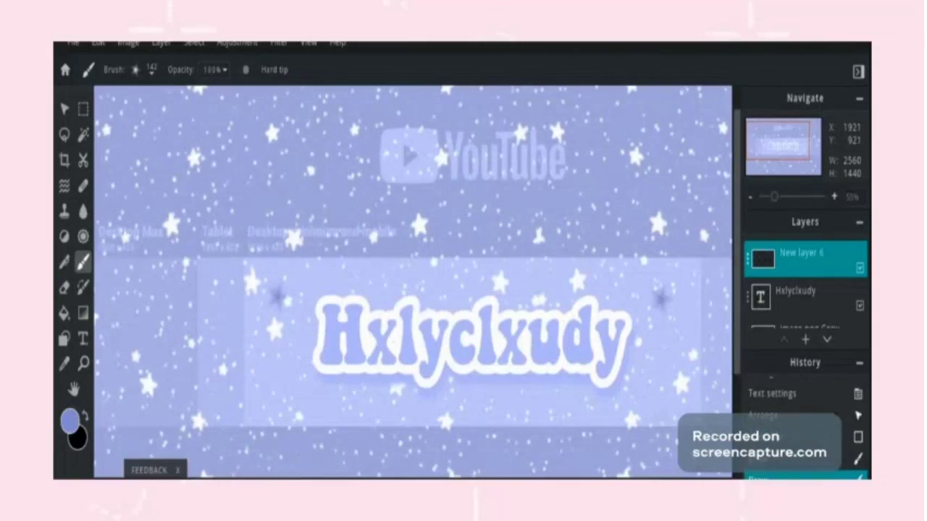
{"action": "key", "text": "ctrl+z"}
{"action": "key", "text": "ctrl+z"}
{"action": "scroll", "coordinate": [598, 313], "scroll_direction": "down", "scroll_amount": 5}
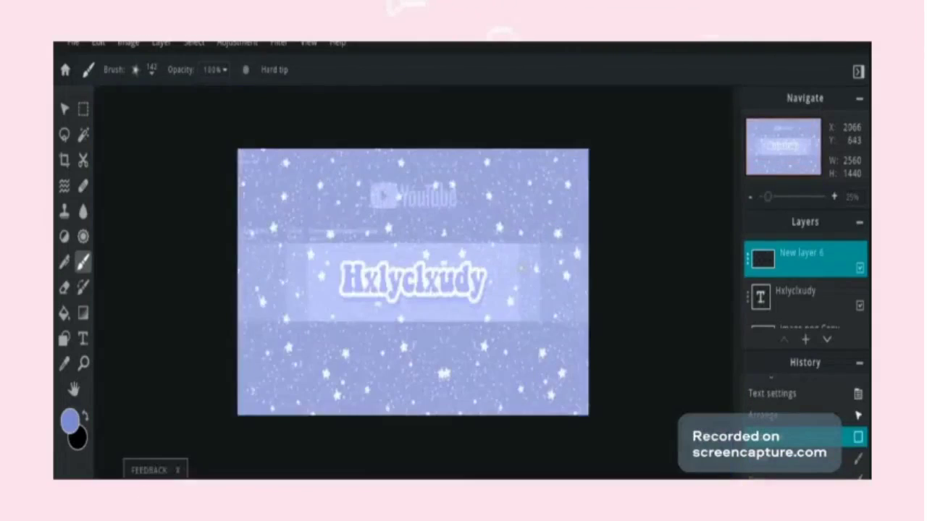
{"action": "scroll", "coordinate": [517, 294], "scroll_direction": "up", "scroll_amount": 8}
{"action": "scroll", "coordinate": [465, 330], "scroll_direction": "down", "scroll_amount": 4}
{"action": "scroll", "coordinate": [464, 297], "scroll_direction": "down", "scroll_amount": 4}
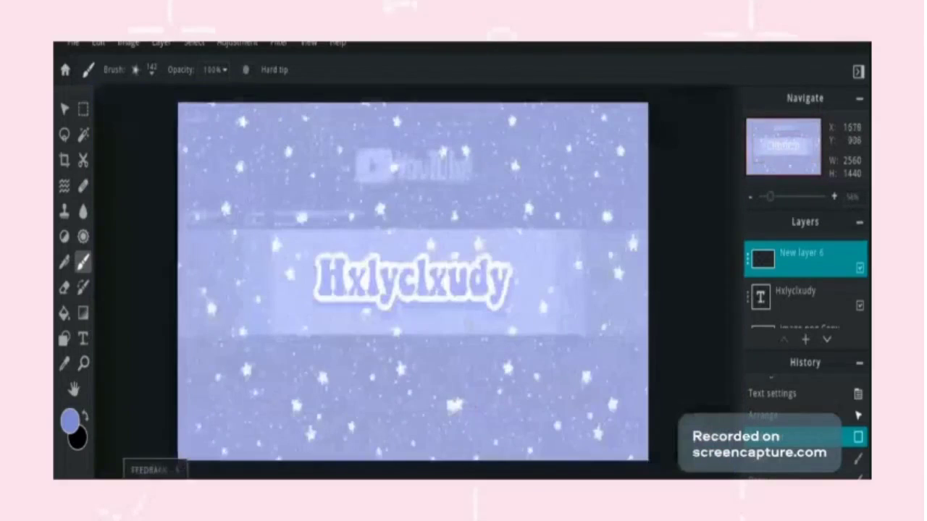
{"action": "scroll", "coordinate": [454, 316], "scroll_direction": "up", "scroll_amount": 6}
{"action": "scroll", "coordinate": [459, 333], "scroll_direction": "down", "scroll_amount": 4}
{"action": "scroll", "coordinate": [412, 282], "scroll_direction": "down", "scroll_amount": 3}
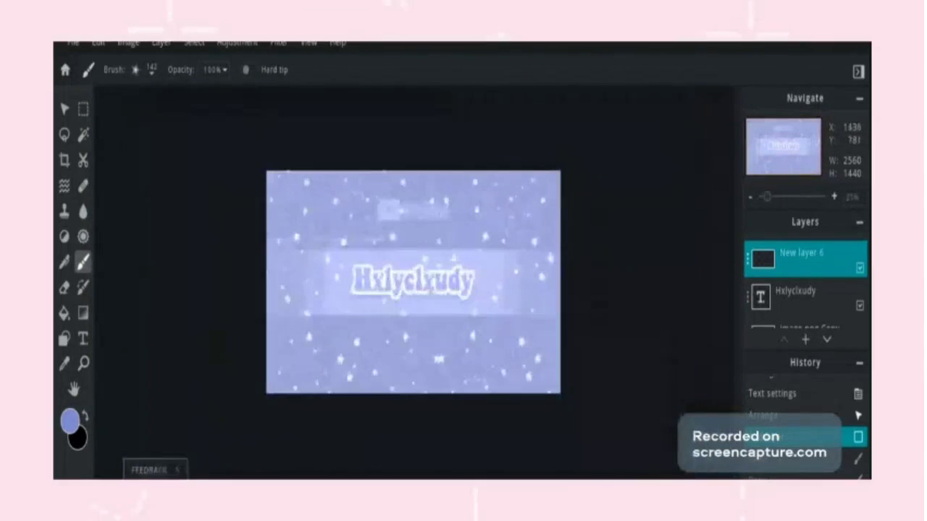
{"action": "scroll", "coordinate": [412, 282], "scroll_direction": "up", "scroll_amount": 5}
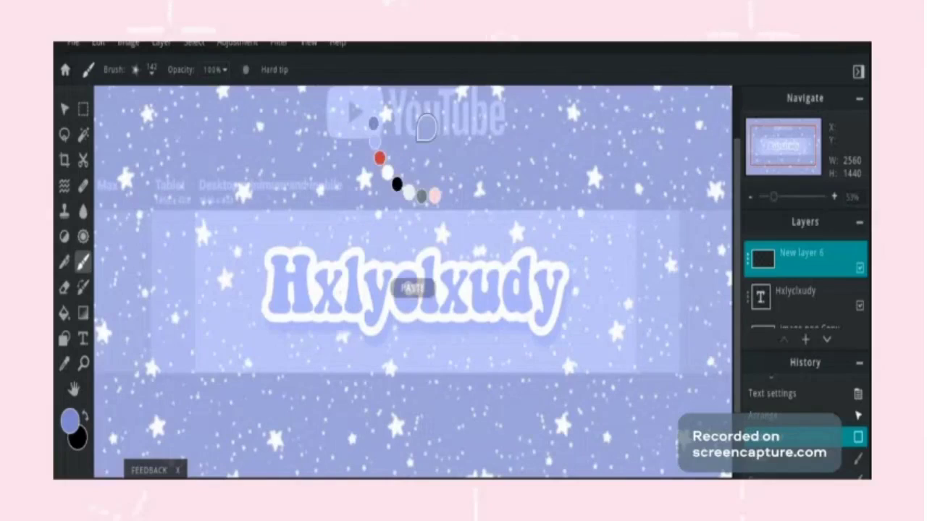
- Paste the cream brush-stroke image, stretch it sideways to 1395 px wide and position it over the title
{"action": "key", "text": "ctrl+v"}
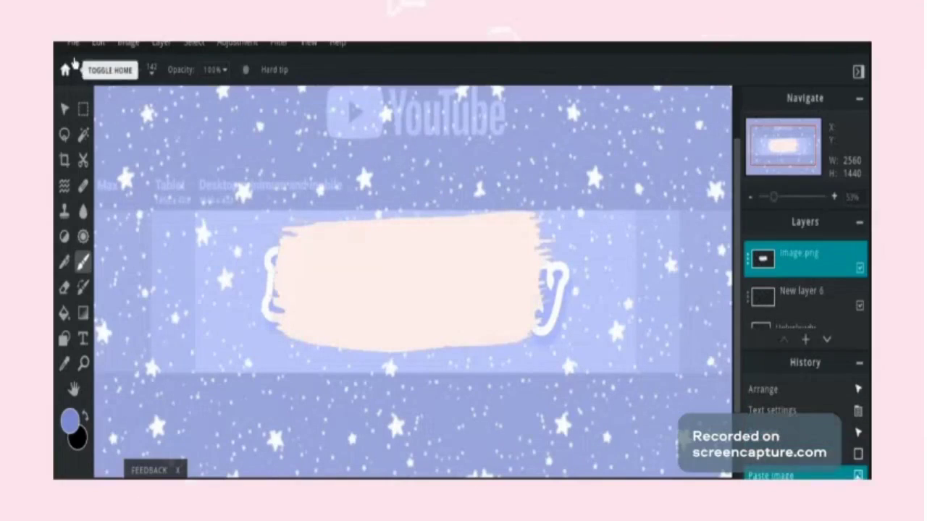
{"action": "left_click", "coordinate": [97, 43]}
{"action": "left_click", "coordinate": [138, 194]}
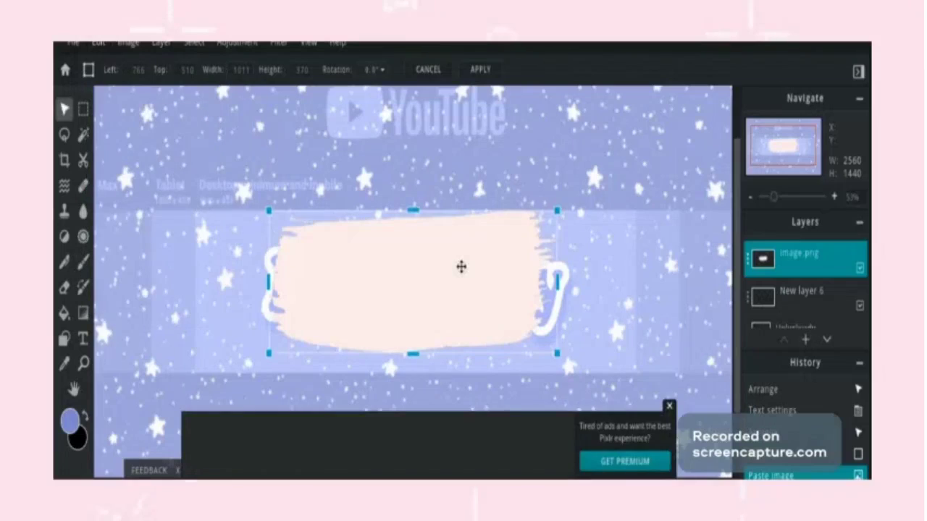
{"action": "left_click_drag", "start_coordinate": [565, 279], "coordinate": [610, 283]}
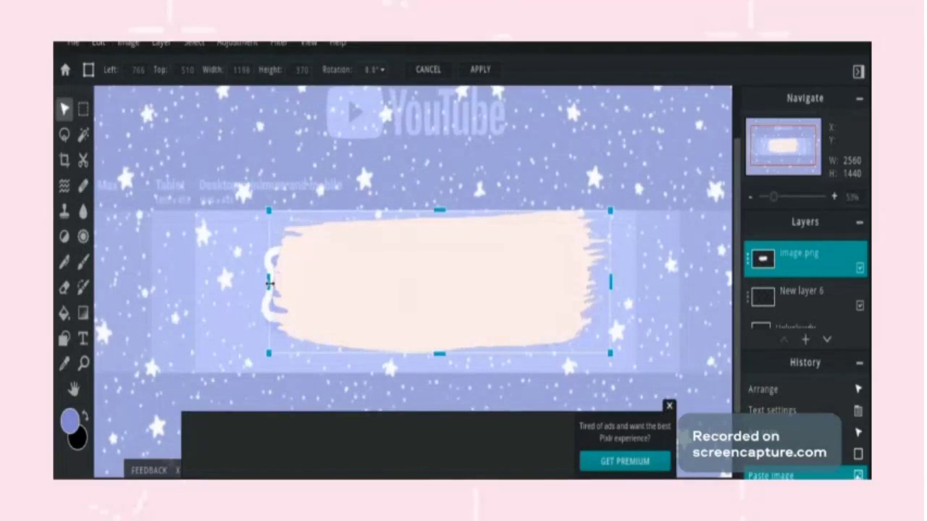
{"action": "left_click_drag", "start_coordinate": [269, 284], "coordinate": [214, 283]}
{"action": "left_click_drag", "start_coordinate": [523, 282], "coordinate": [524, 292]}
{"action": "left_click", "coordinate": [480, 69]}
- Turn the pasted brush stroke white by setting its brightness and contrast to 100
{"action": "left_click", "coordinate": [237, 42]}
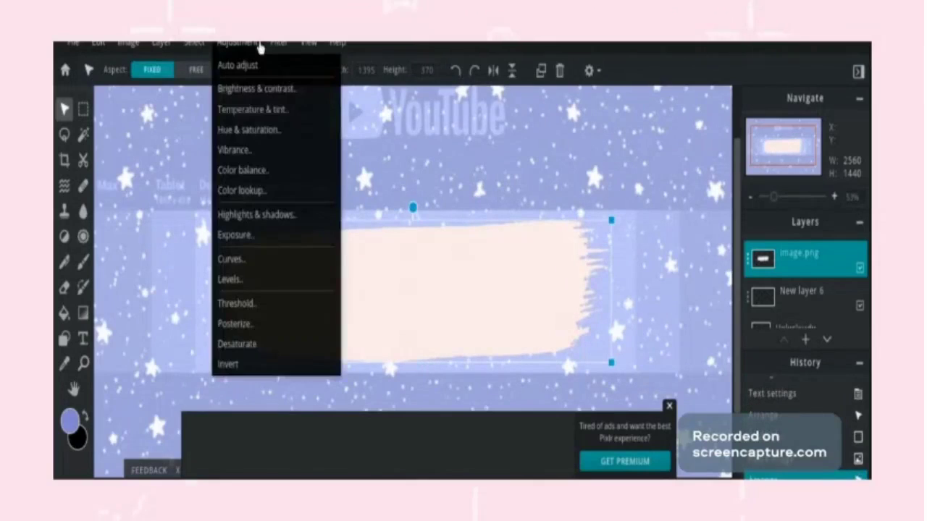
{"action": "left_click", "coordinate": [242, 89]}
{"action": "left_click_drag", "start_coordinate": [461, 279], "coordinate": [565, 278]}
{"action": "left_click_drag", "start_coordinate": [493, 325], "coordinate": [565, 327]}
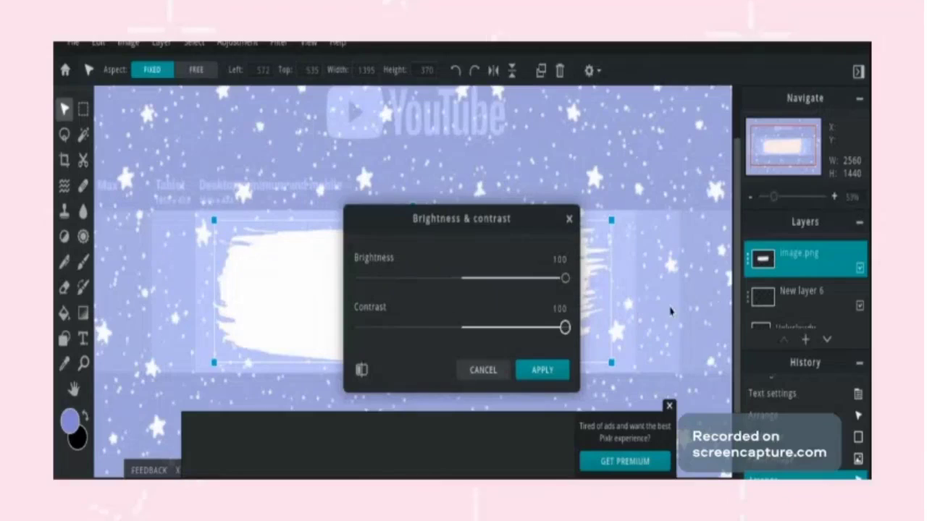
{"action": "left_click", "coordinate": [558, 371]}
- Set the brush-stroke layer's transparency to 74
{"action": "left_click", "coordinate": [749, 258]}
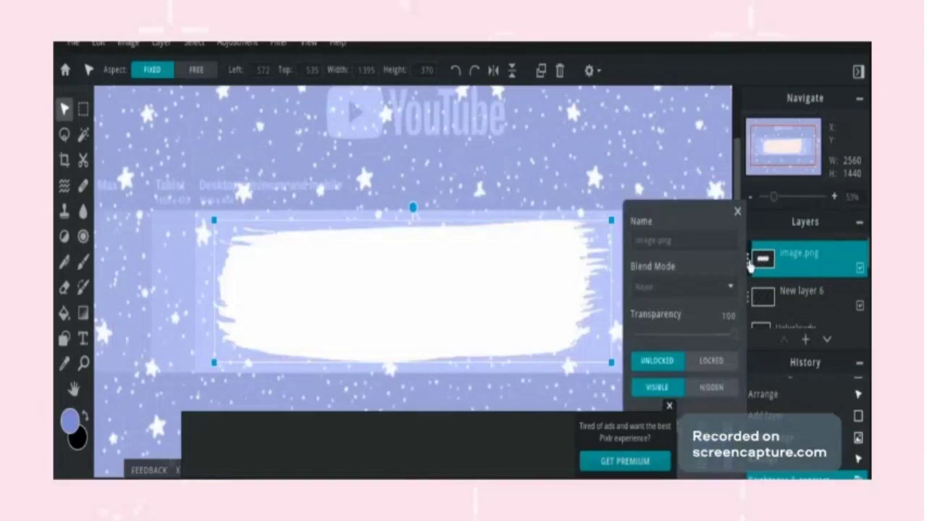
{"action": "left_click", "coordinate": [669, 406]}
{"action": "left_click_drag", "start_coordinate": [733, 338], "coordinate": [711, 339]}
- Move the "Hxlyclxudy" text layer above the brush-stroke image layer
{"action": "scroll", "coordinate": [770, 322], "scroll_direction": "up", "scroll_amount": 1}
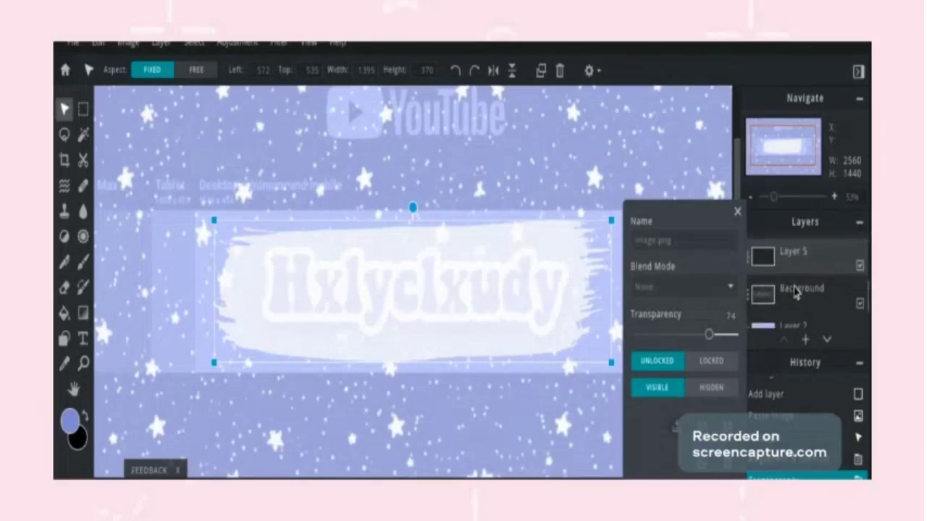
{"action": "scroll", "coordinate": [789, 305], "scroll_direction": "down", "scroll_amount": 1}
{"action": "scroll", "coordinate": [794, 296], "scroll_direction": "down", "scroll_amount": 1}
{"action": "left_click_drag", "start_coordinate": [794, 301], "coordinate": [802, 226]}
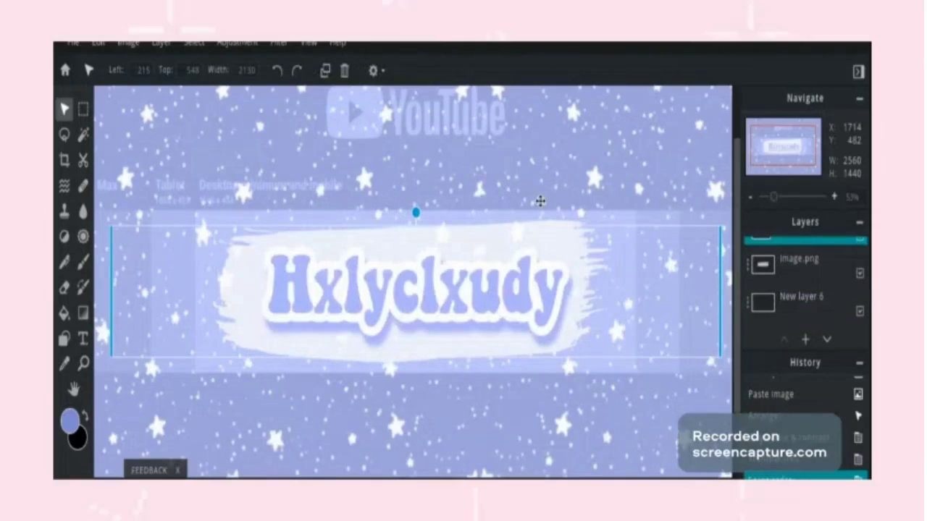
{"action": "scroll", "coordinate": [541, 202], "scroll_direction": "up", "scroll_amount": 1}
{"action": "scroll", "coordinate": [541, 201], "scroll_direction": "down", "scroll_amount": 5}
{"action": "left_click", "coordinate": [687, 235]}
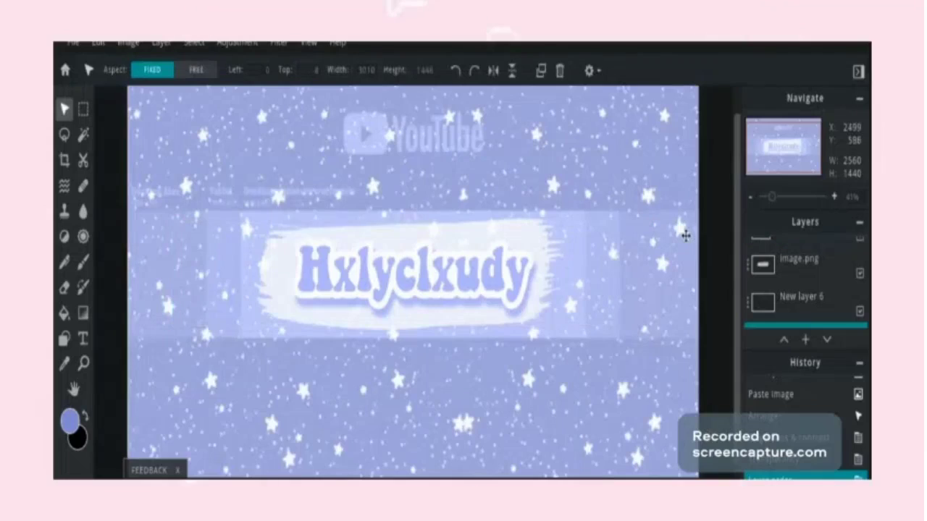
{"action": "scroll", "coordinate": [553, 252], "scroll_direction": "up", "scroll_amount": 1}
{"action": "scroll", "coordinate": [553, 252], "scroll_direction": "up", "scroll_amount": 2}
{"action": "scroll", "coordinate": [554, 251], "scroll_direction": "down", "scroll_amount": 2}
{"action": "scroll", "coordinate": [475, 317], "scroll_direction": "down", "scroll_amount": 2}
- Reduce the "Hxlyclxudy" text to size 127, move it to the upper part of the brush stroke and deselect it
{"action": "left_click", "coordinate": [476, 317]}
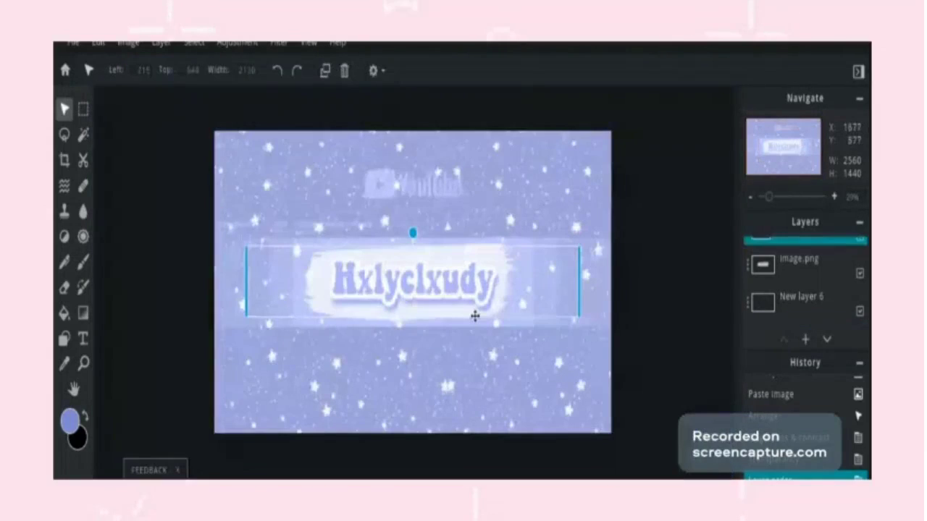
{"action": "left_click", "coordinate": [83, 263]}
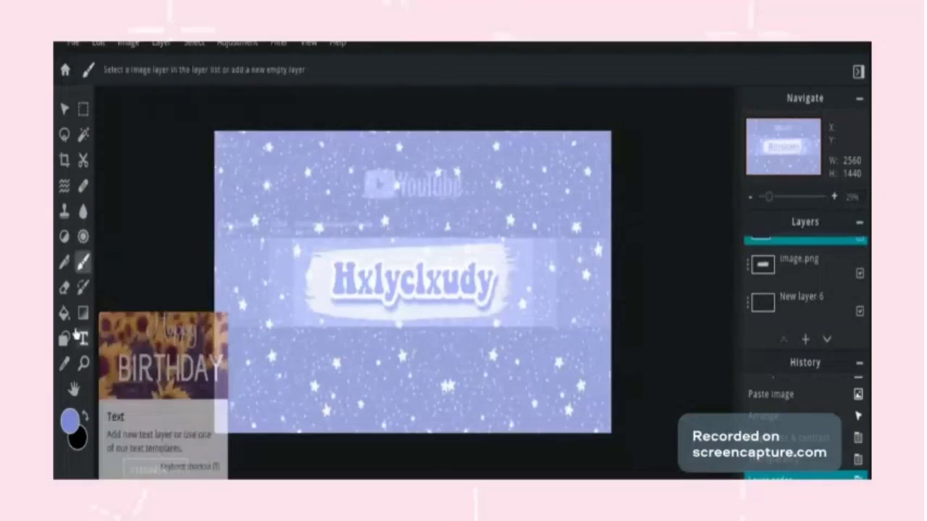
{"action": "left_click", "coordinate": [83, 337]}
{"action": "left_click", "coordinate": [368, 70]}
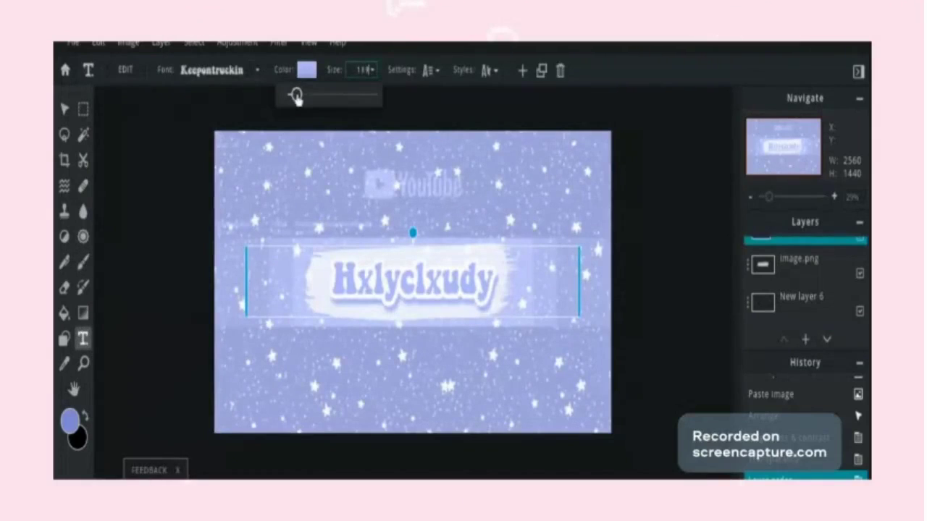
{"action": "left_click_drag", "start_coordinate": [297, 93], "coordinate": [295, 101]}
{"action": "scroll", "coordinate": [437, 261], "scroll_direction": "up", "scroll_amount": 2}
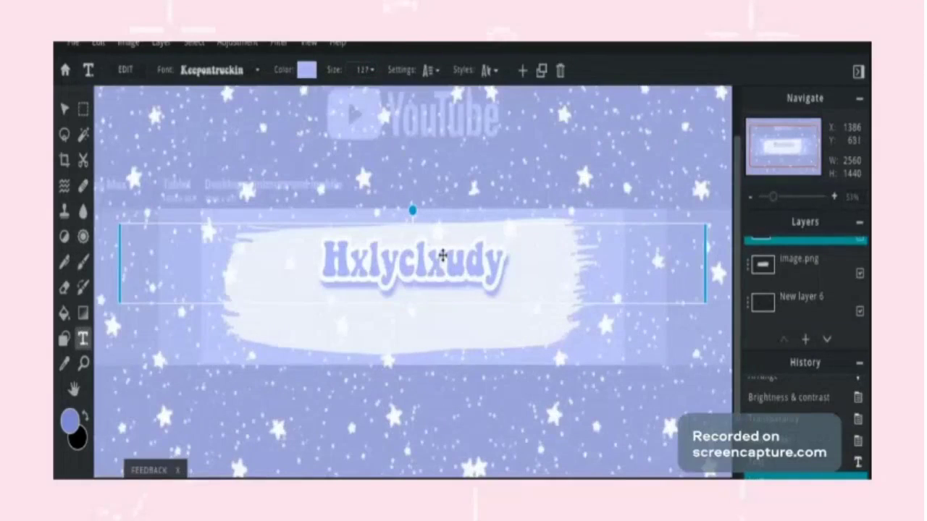
{"action": "left_click", "coordinate": [242, 317]}
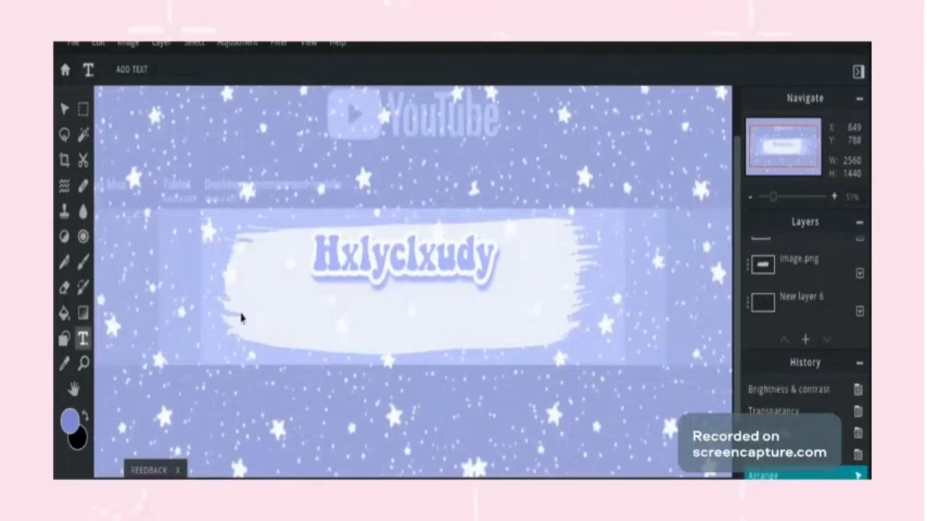
- Add a new text over the brush stroke reading "Roblox commentaries & more"
{"action": "left_click", "coordinate": [516, 305]}
{"action": "key", "text": "BackSpace"}
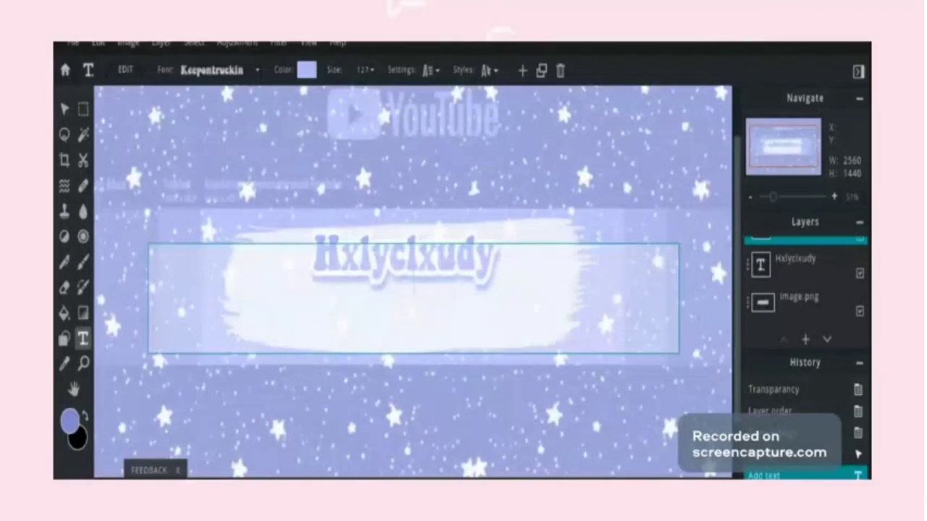
{"action": "type", "text": "Roblox.com"}
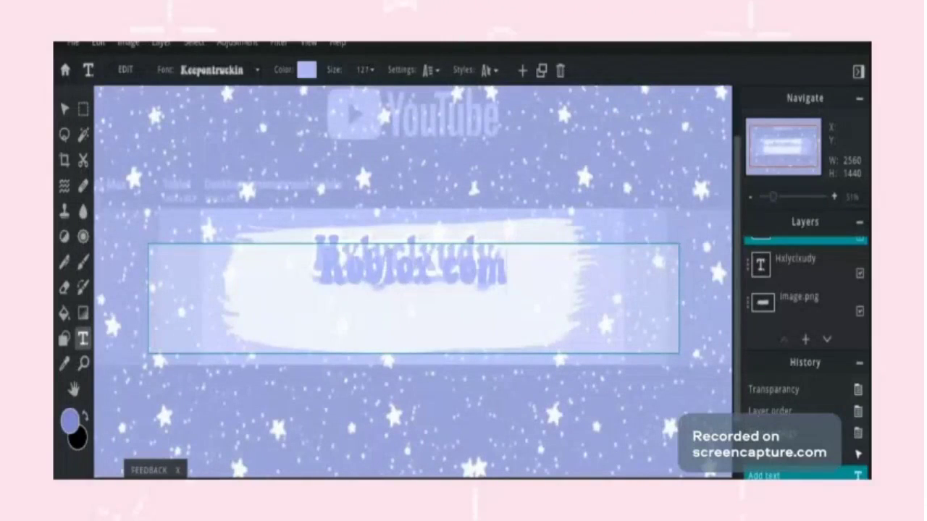
{"action": "type", "text": "entray"}
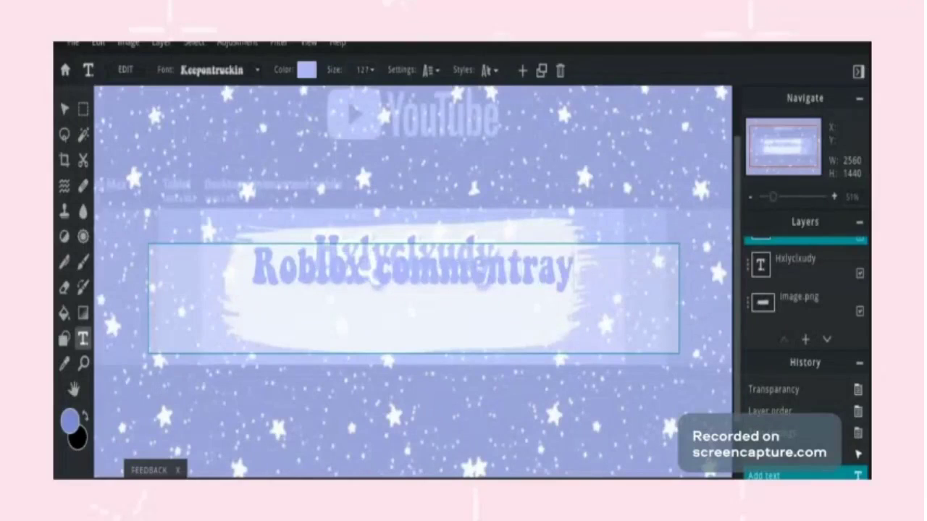
{"action": "key", "text": "BackSpace"}
{"action": "key", "text": "BackSpace"}
{"action": "key", "text": "BackSpace"}
{"action": "key", "text": "BackSpace"}
{"action": "type", "text": "t"}
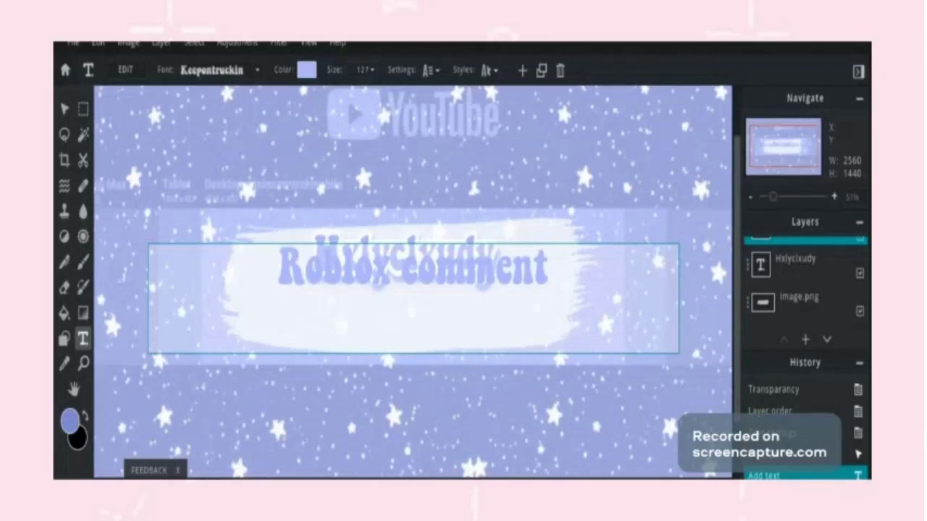
{"action": "type", "text": "re"}
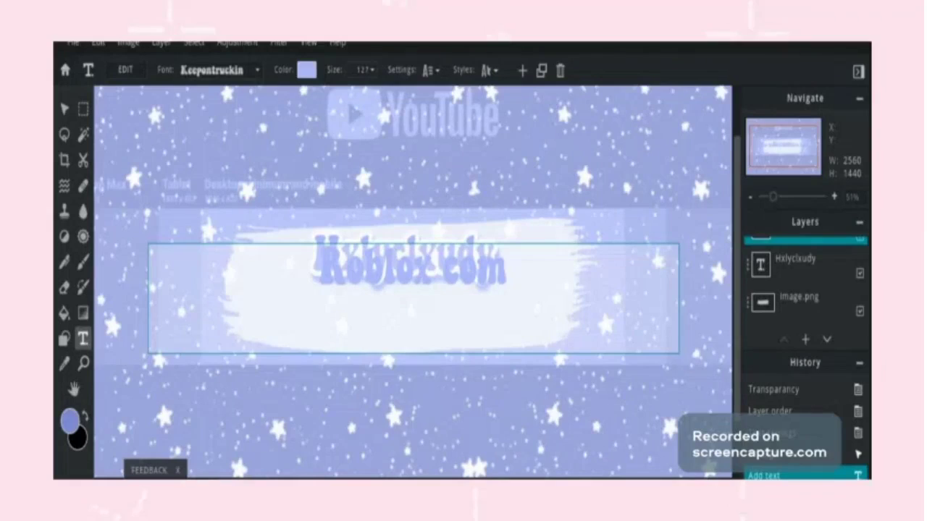
{"action": "key", "text": "BackSpace"}
{"action": "key", "text": "BackSpace"}
{"action": "key", "text": "BackSpace"}
{"action": "key", "text": "BackSpace"}
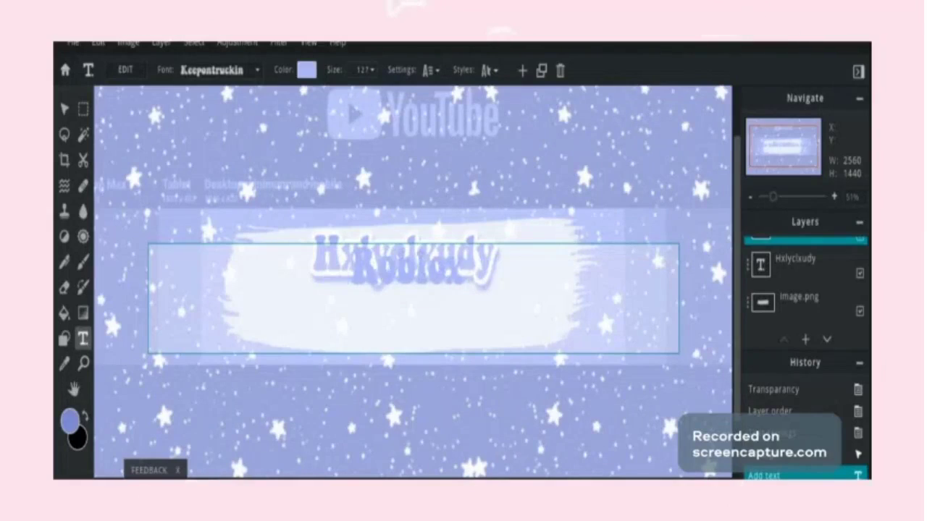
{"action": "type", "text": "commentary"}
{"action": "key", "text": "BackSpace"}
{"action": "type", "text": "ies& more"}
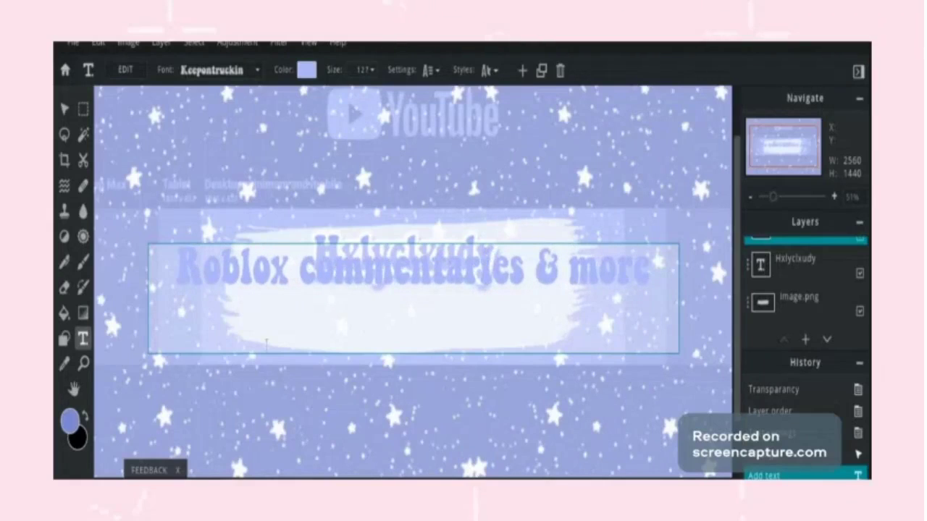
- Reduce the "Roblox commentaries & more" text to size 115 and move it below the "Hxlyclxudy" title
{"action": "left_click", "coordinate": [368, 71]}
{"action": "left_click", "coordinate": [372, 72]}
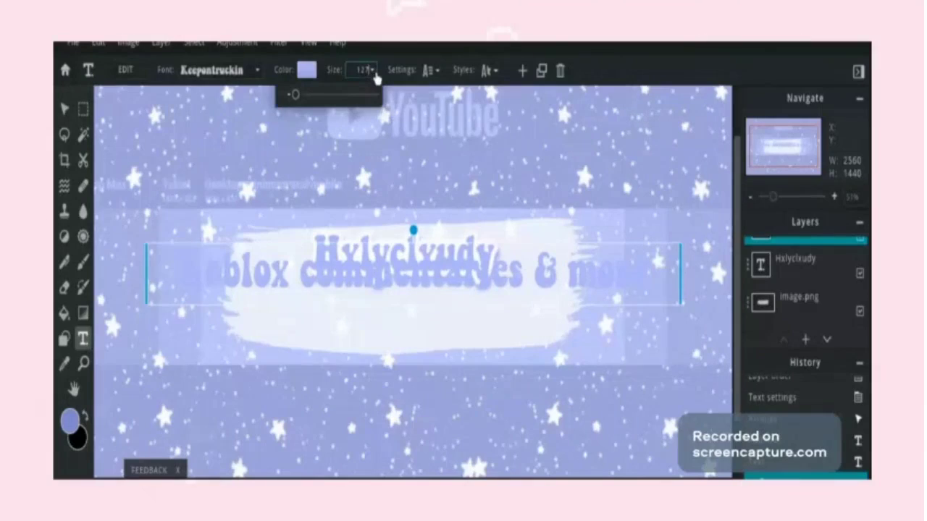
{"action": "left_click_drag", "start_coordinate": [294, 96], "coordinate": [295, 98]}
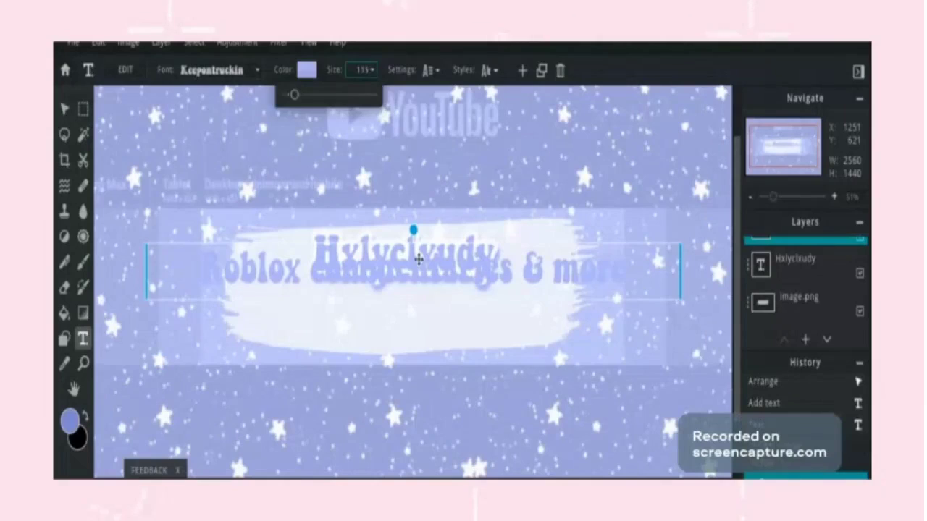
{"action": "left_click", "coordinate": [427, 316]}
{"action": "left_click_drag", "start_coordinate": [410, 271], "coordinate": [424, 311]}
{"action": "scroll", "coordinate": [477, 321], "scroll_direction": "up", "scroll_amount": 5}
{"action": "scroll", "coordinate": [477, 320], "scroll_direction": "down", "scroll_amount": 9}
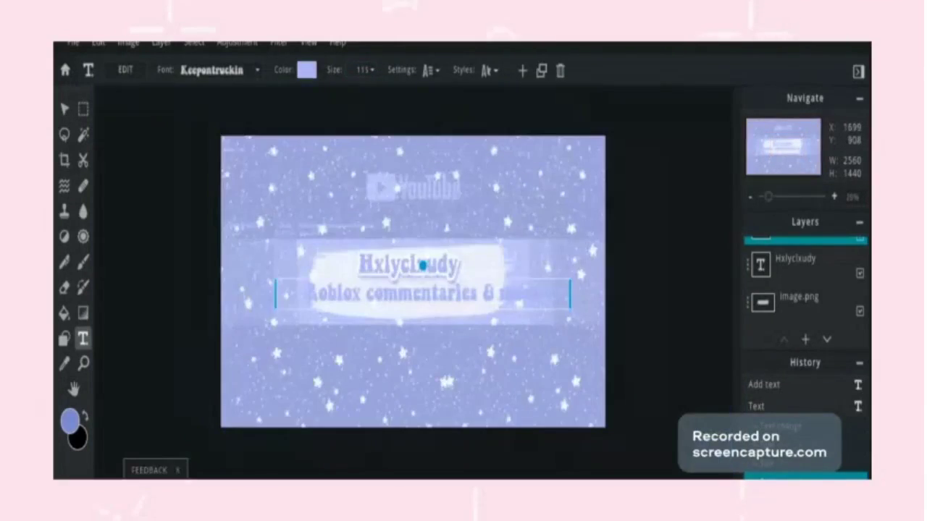
{"action": "scroll", "coordinate": [467, 269], "scroll_direction": "up", "scroll_amount": 5}
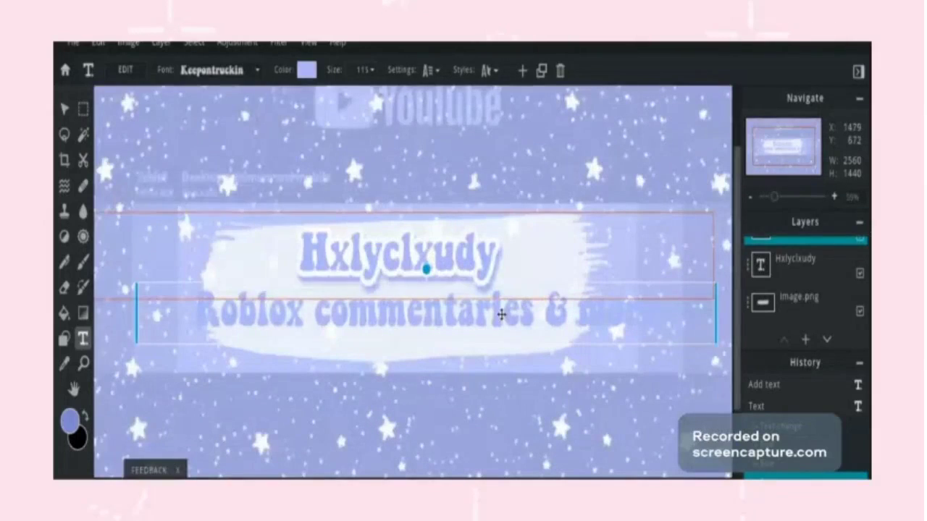
- Reduce the "Roblox commentaries & more" text to about size 90 and centre it on the lower part of the brush stroke
{"action": "left_click", "coordinate": [362, 70]}
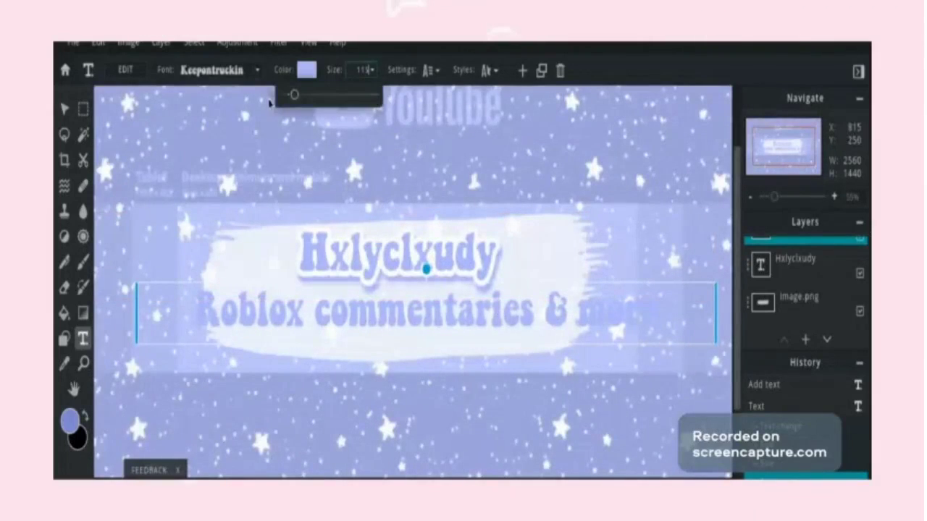
{"action": "left_click_drag", "start_coordinate": [297, 94], "coordinate": [291, 95]}
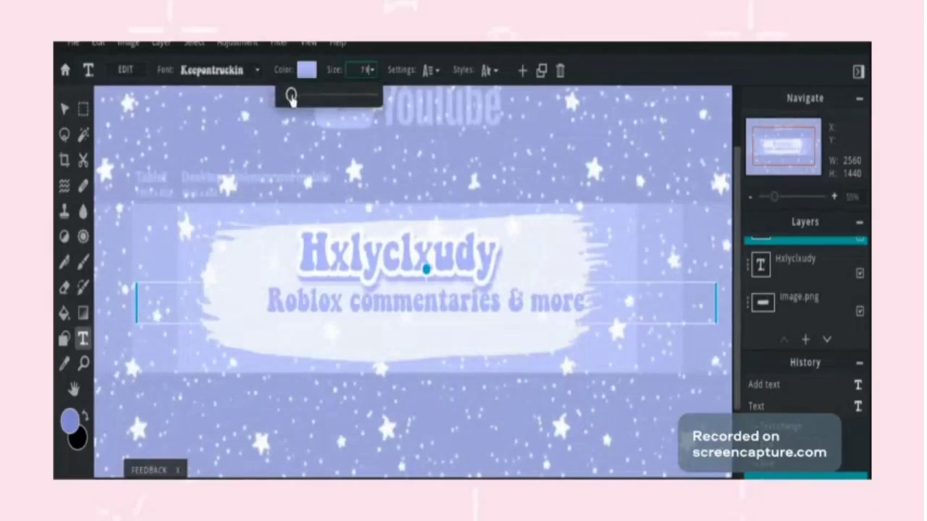
{"action": "key", "text": "BackSpace"}
{"action": "key", "text": "BackSpace"}
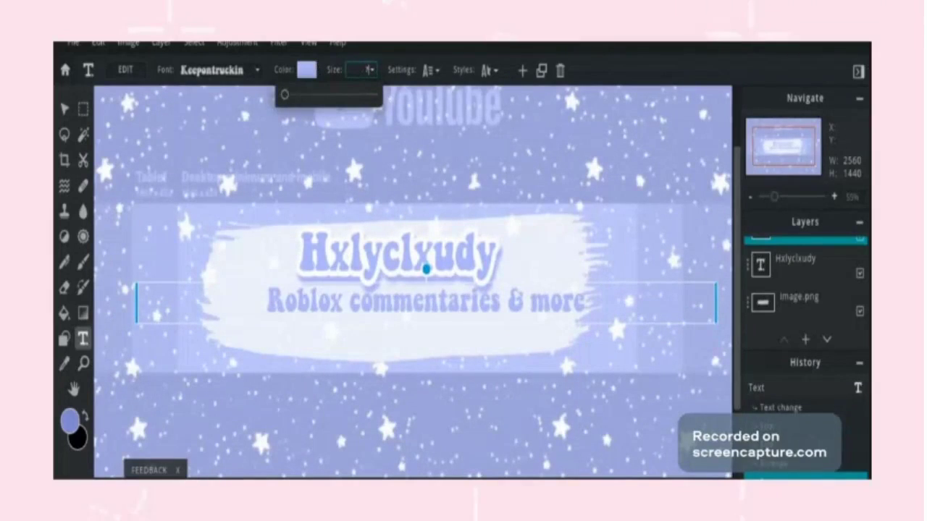
{"action": "type", "text": "80"}
{"action": "left_click_drag", "start_coordinate": [418, 311], "coordinate": [393, 316]}
- Add a white outline to the "Roblox commentaries & more" text
{"action": "left_click", "coordinate": [489, 70]}
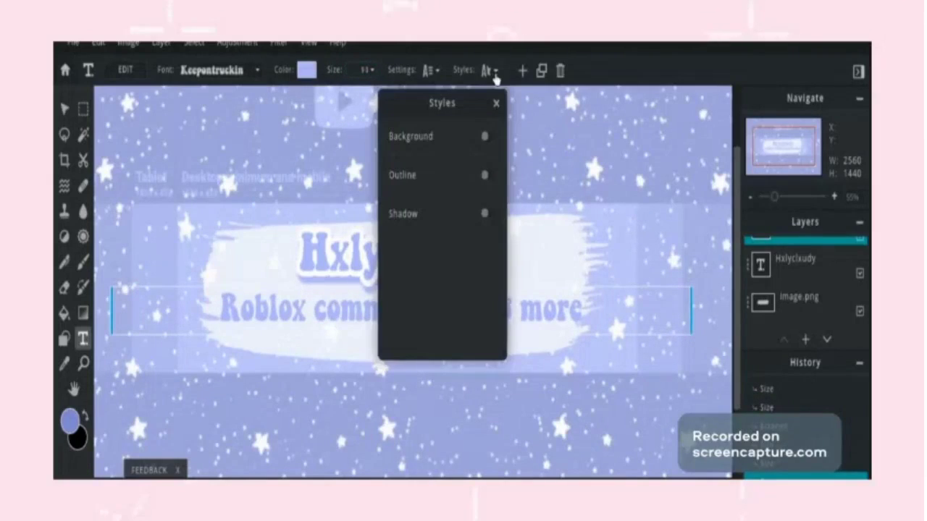
{"action": "left_click", "coordinate": [487, 176]}
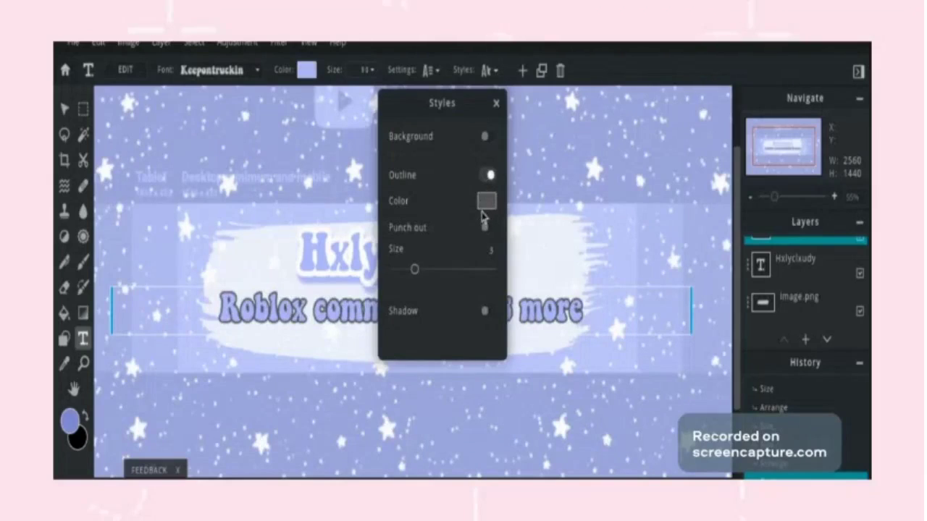
{"action": "left_click", "coordinate": [485, 202]}
{"action": "left_click", "coordinate": [424, 379]}
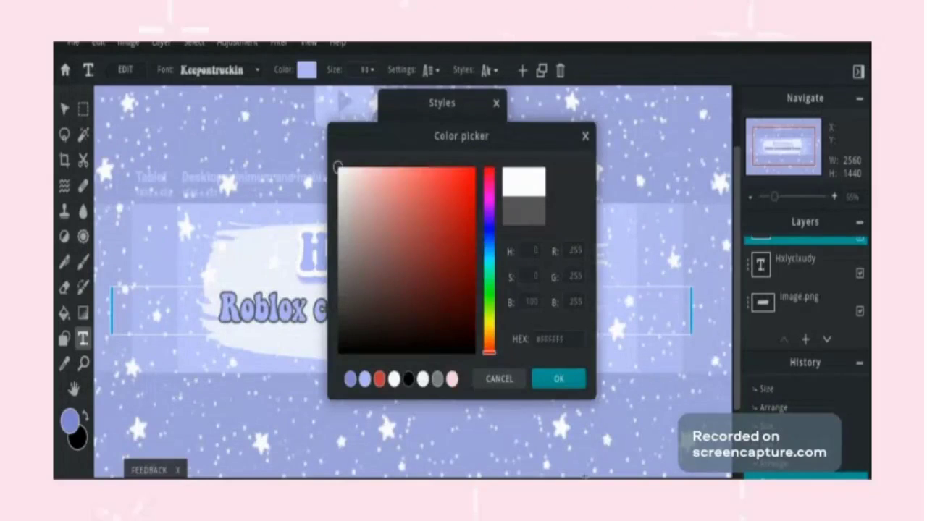
{"action": "left_click", "coordinate": [555, 383]}
- Add a shadow to the "Roblox commentaries & more" text in the light lavender #ADB5FF
{"action": "left_click", "coordinate": [484, 310]}
{"action": "left_click", "coordinate": [487, 333]}
{"action": "left_click_drag", "start_coordinate": [344, 174], "coordinate": [328, 141]}
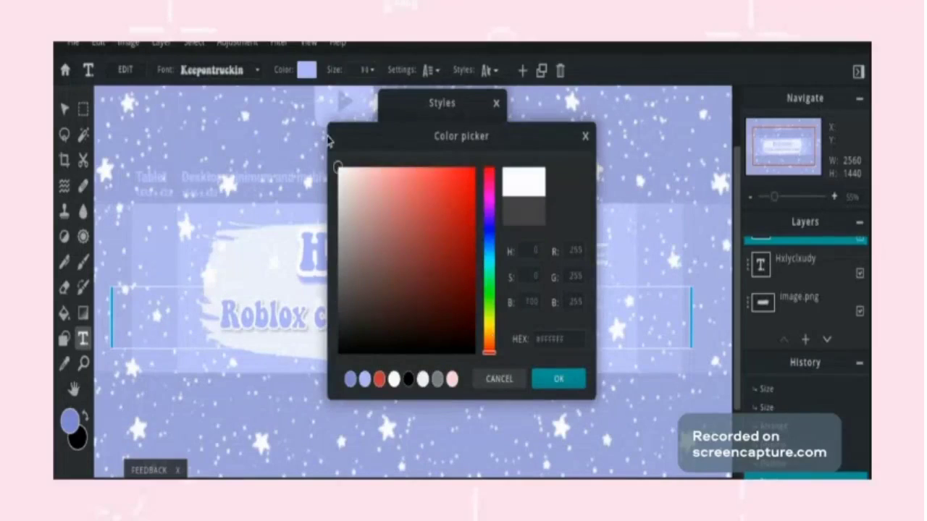
{"action": "left_click", "coordinate": [365, 379]}
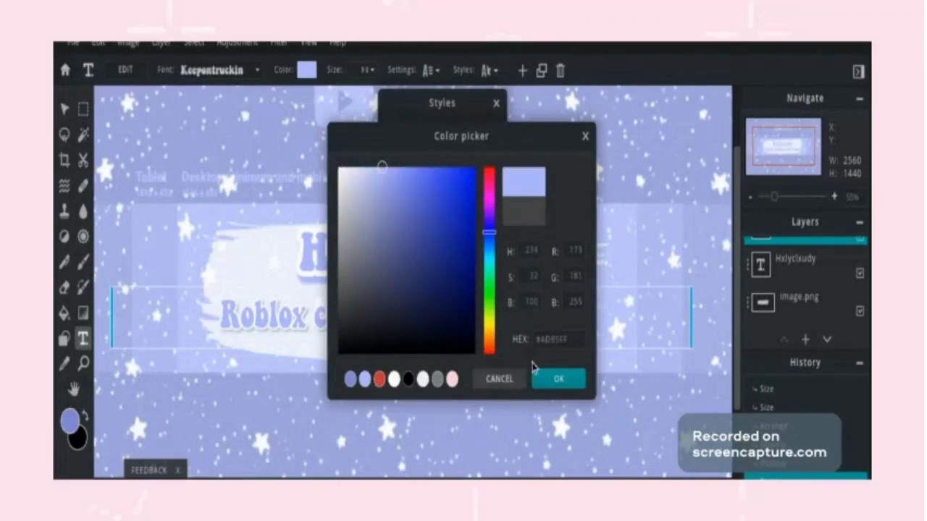
{"action": "left_click", "coordinate": [555, 379]}
- Set the subtitle shadow's horizontal position to 22, vertical position to 77 and opacity to 100, and deselect the text
{"action": "scroll", "coordinate": [490, 314], "scroll_direction": "down", "scroll_amount": 2}
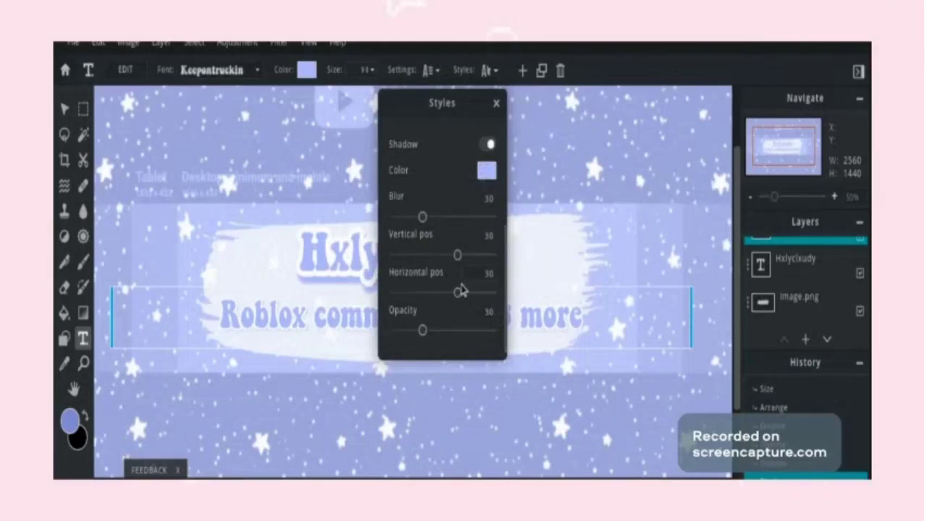
{"action": "mouse_move", "coordinate": [459, 293]}
{"action": "left_mouse_down"}
{"action": "mouse_move", "coordinate": [468, 304]}
{"action": "mouse_move", "coordinate": [391, 294]}
{"action": "mouse_move", "coordinate": [454, 293]}
{"action": "left_mouse_up"}
{"action": "left_click_drag", "start_coordinate": [457, 255], "coordinate": [480, 255]}
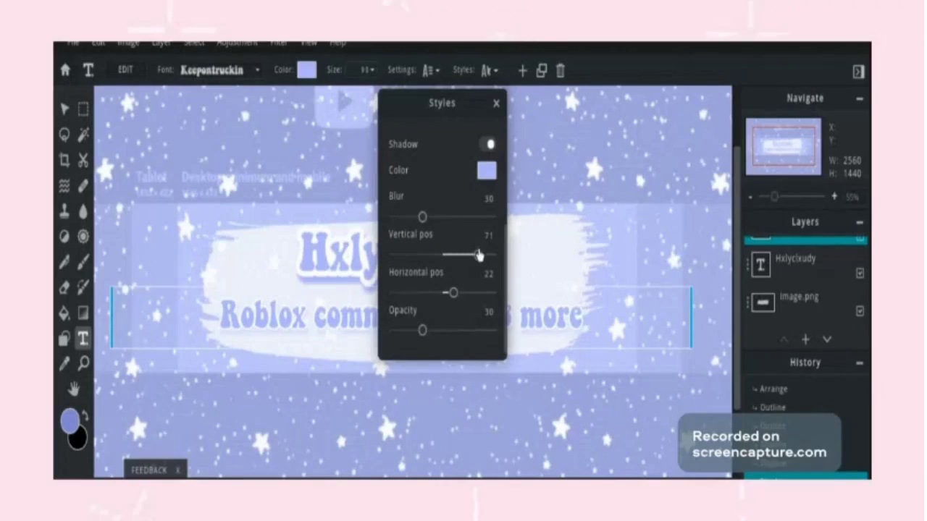
{"action": "left_click_drag", "start_coordinate": [422, 330], "coordinate": [548, 314]}
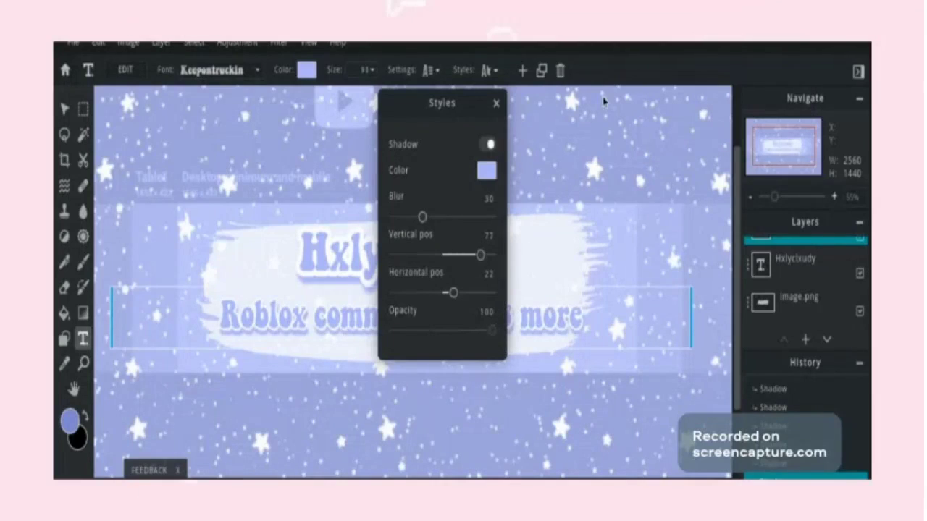
{"action": "left_click", "coordinate": [569, 199]}
{"action": "scroll", "coordinate": [569, 200], "scroll_direction": "up", "scroll_amount": 1}
{"action": "scroll", "coordinate": [551, 234], "scroll_direction": "down", "scroll_amount": 3}
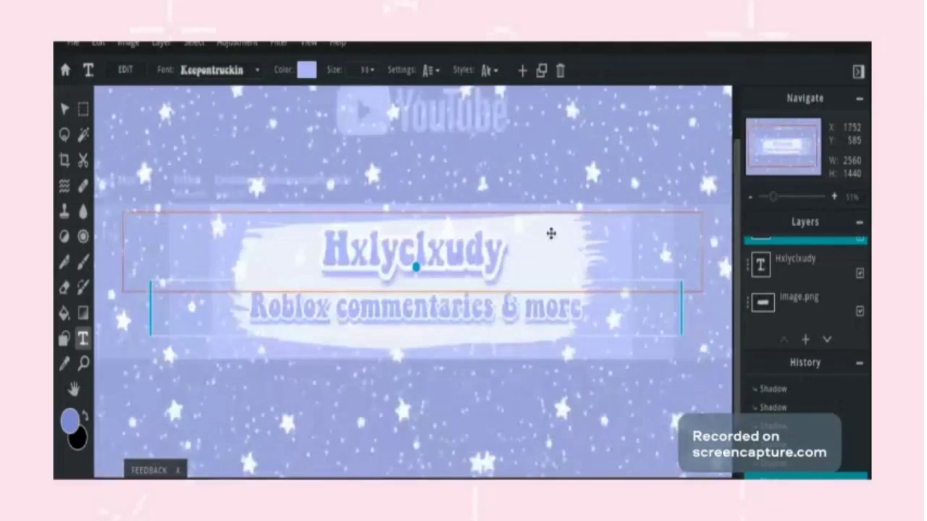
{"action": "left_click", "coordinate": [660, 325]}
{"action": "scroll", "coordinate": [477, 227], "scroll_direction": "up", "scroll_amount": 2}
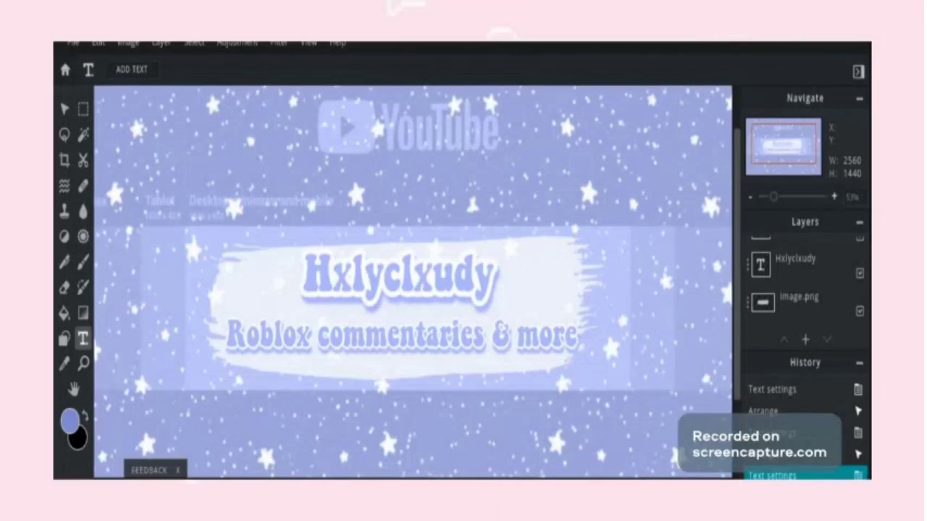
- Paste the pink butterfly image, shrink it to about 215 by 231 and place it left of the "Hxlyclxudy" title
{"action": "key", "text": "ctrl+v"}
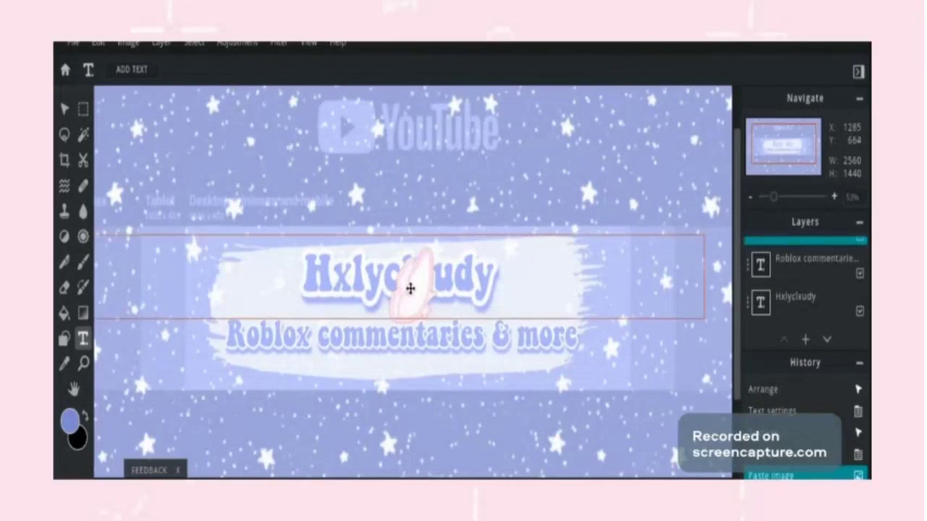
{"action": "left_click", "coordinate": [65, 109]}
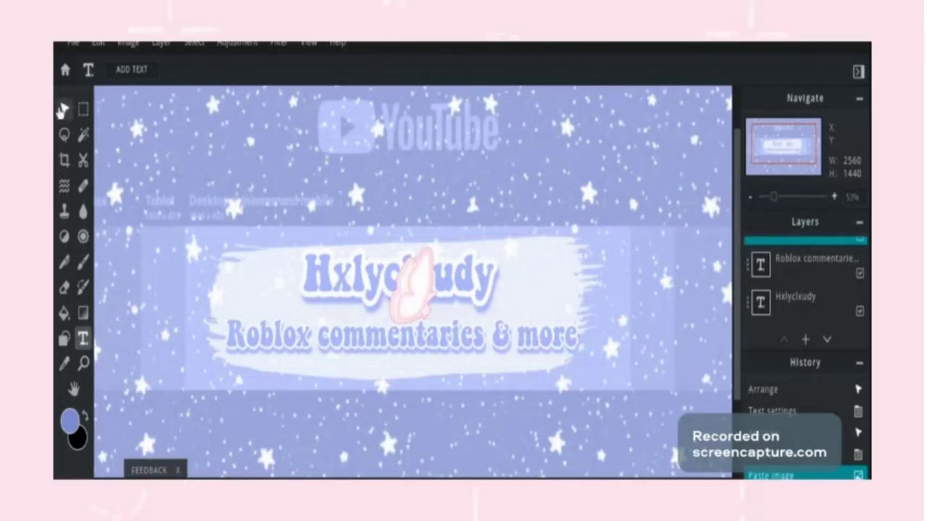
{"action": "left_click_drag", "start_coordinate": [407, 222], "coordinate": [249, 246]}
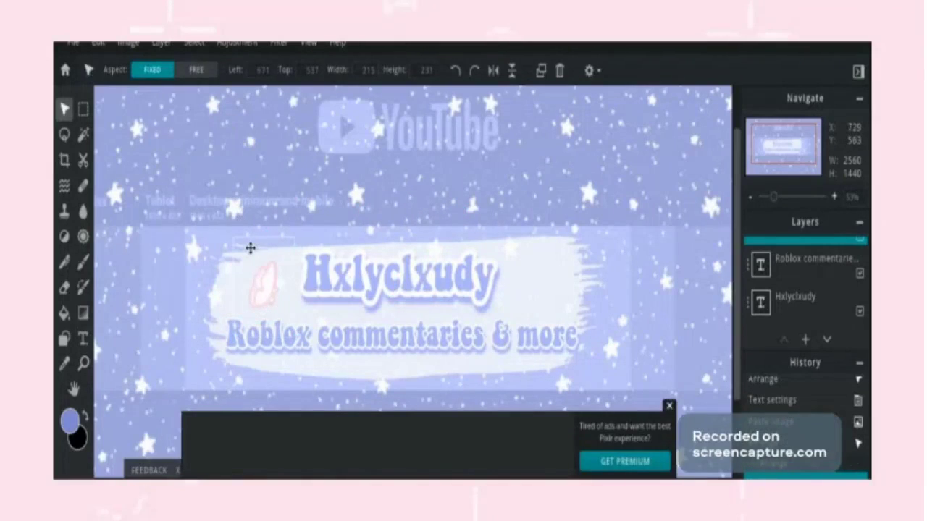
- Recolour the butterfly with Hue & saturation, setting hue to -100, saturation to the maximum and lightness slightly higher
{"action": "left_click", "coordinate": [255, 45]}
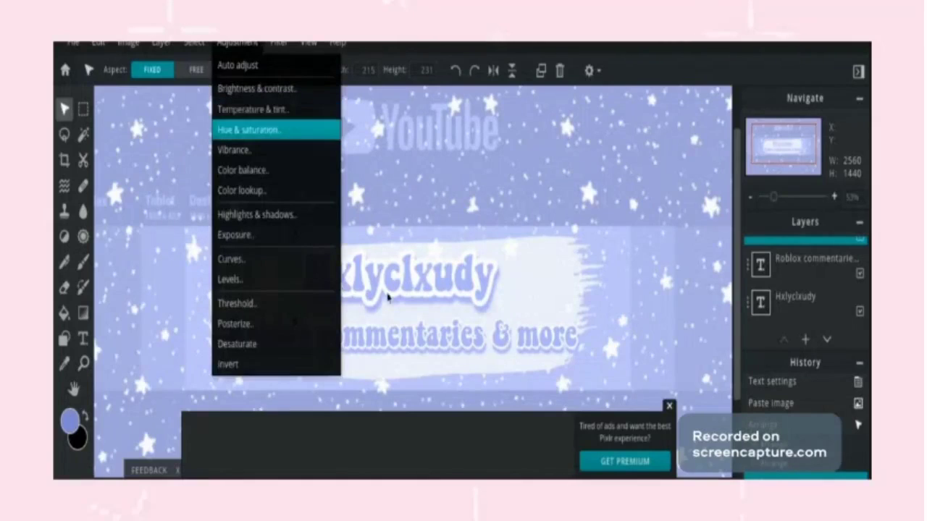
{"action": "left_click", "coordinate": [276, 127]}
{"action": "left_click_drag", "start_coordinate": [461, 265], "coordinate": [405, 265]}
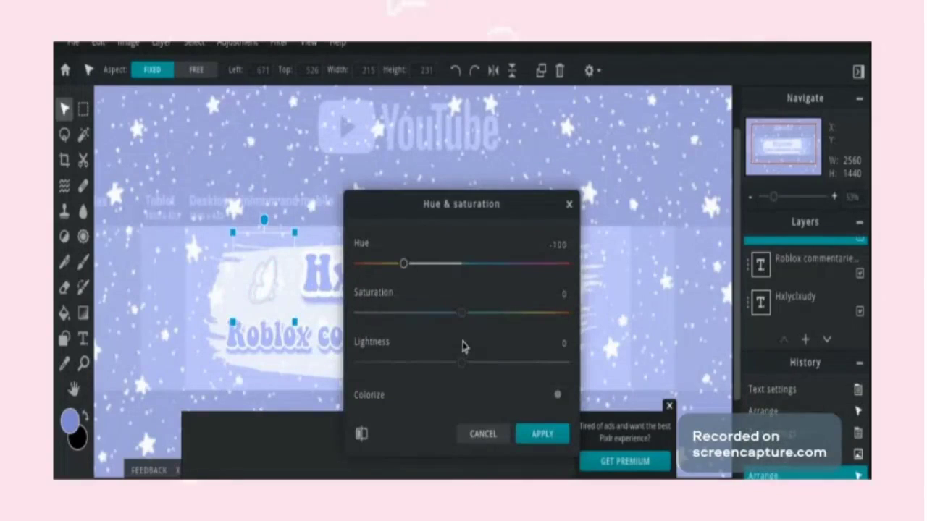
{"action": "left_click_drag", "start_coordinate": [462, 363], "coordinate": [465, 363]}
{"action": "left_click_drag", "start_coordinate": [461, 313], "coordinate": [568, 311]}
{"action": "left_click", "coordinate": [558, 434]}
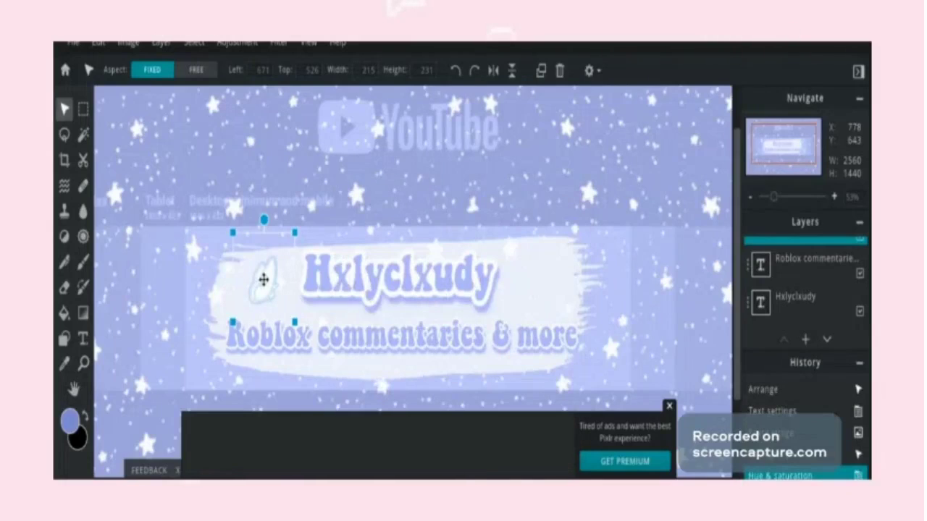
- Duplicate the butterfly, flip the copy horizontally, enlarge it to about 249 by 268 and place it right of the title
{"action": "right_click", "coordinate": [263, 276]}
{"action": "left_click", "coordinate": [293, 416]}
{"action": "left_click", "coordinate": [500, 76]}
{"action": "left_click_drag", "start_coordinate": [263, 269], "coordinate": [534, 265]}
{"action": "scroll", "coordinate": [562, 296], "scroll_direction": "down", "scroll_amount": 2}
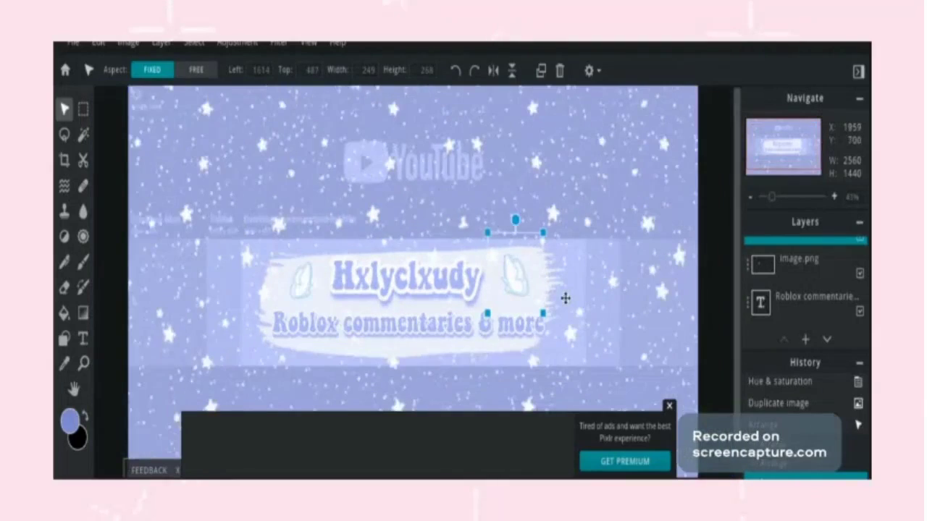
{"action": "left_click", "coordinate": [669, 406]}
{"action": "left_click", "coordinate": [574, 137]}
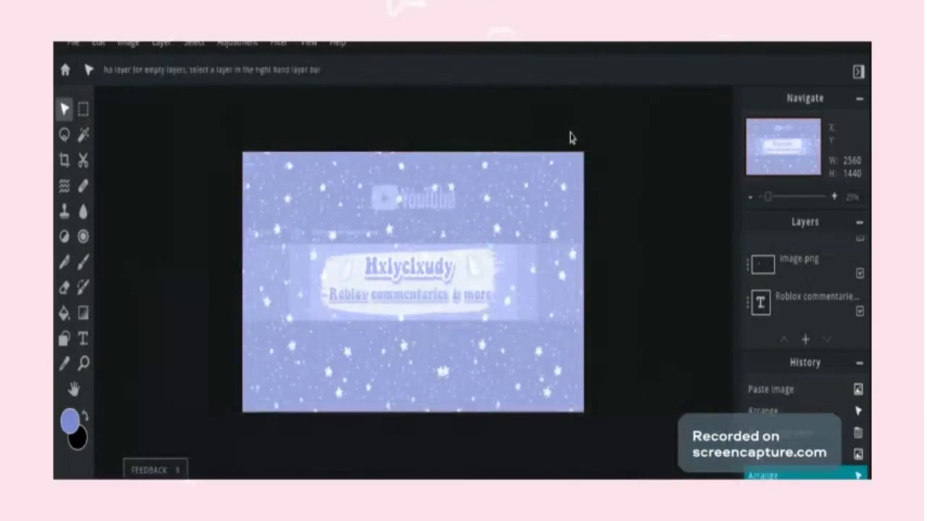
- Duplicate the butterfly right of the title, place the copy left of the brush stroke and enlarge it to about 304 by 327
{"action": "scroll", "coordinate": [565, 139], "scroll_direction": "up", "scroll_amount": 2}
{"action": "scroll", "coordinate": [434, 287], "scroll_direction": "up", "scroll_amount": 3}
{"action": "scroll", "coordinate": [435, 287], "scroll_direction": "down", "scroll_amount": 4}
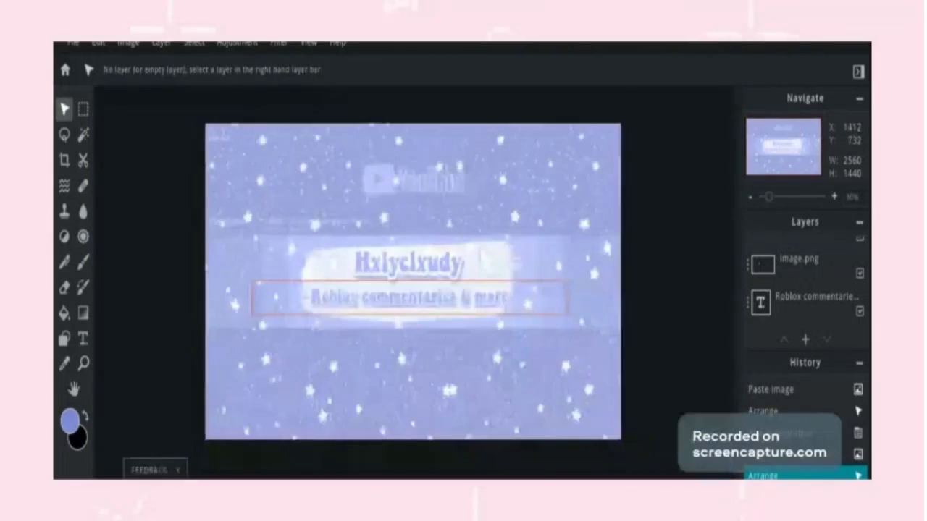
{"action": "scroll", "coordinate": [551, 282], "scroll_direction": "up", "scroll_amount": 4}
{"action": "left_click", "coordinate": [664, 193]}
{"action": "scroll", "coordinate": [664, 194], "scroll_direction": "down", "scroll_amount": 3}
{"action": "right_click", "coordinate": [609, 198]}
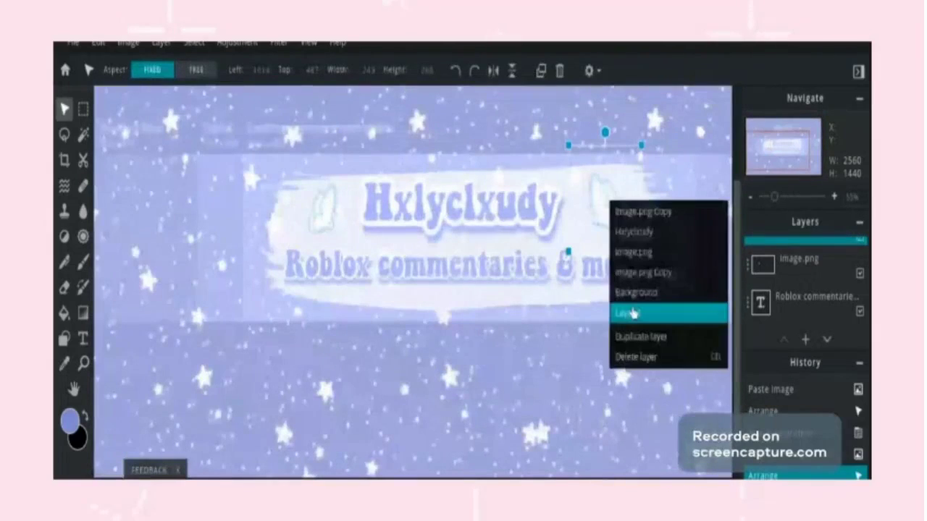
{"action": "left_click", "coordinate": [628, 337]}
{"action": "left_click_drag", "start_coordinate": [604, 204], "coordinate": [215, 176]}
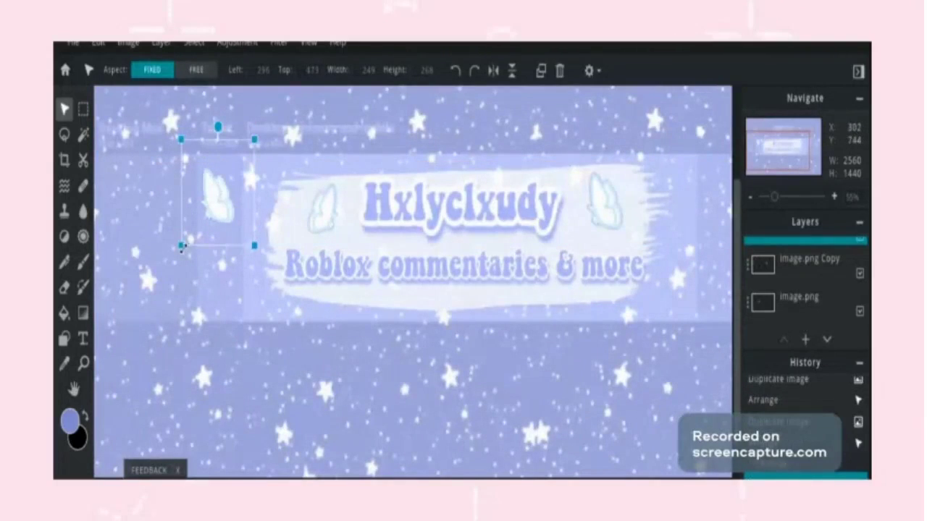
{"action": "left_click_drag", "start_coordinate": [181, 236], "coordinate": [165, 269]}
- Resize the butterfly outside the brush stroke's left end to about 280 by 301
{"action": "right_click", "coordinate": [190, 200]}
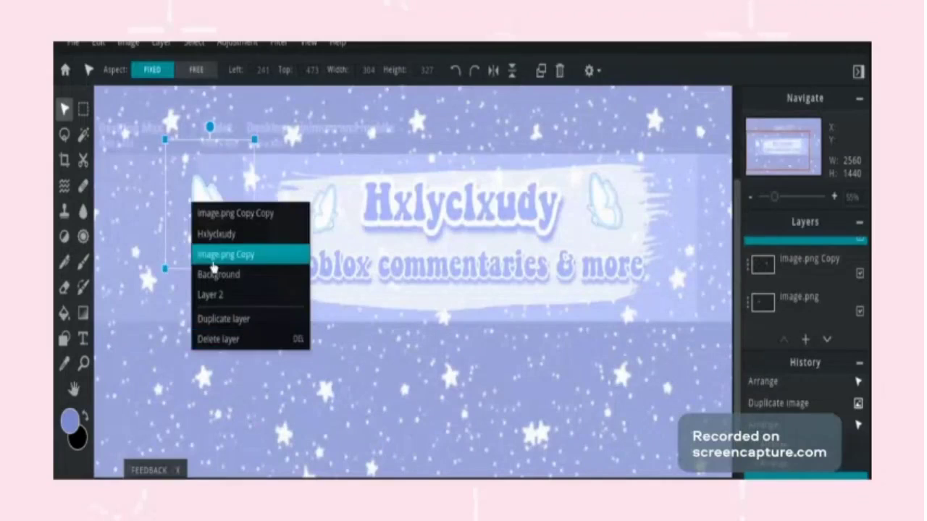
{"action": "left_click", "coordinate": [221, 254]}
{"action": "left_click_drag", "start_coordinate": [175, 147], "coordinate": [175, 148]}
{"action": "left_click_drag", "start_coordinate": [254, 158], "coordinate": [258, 146]}
- Duplicate the butterfly left of the brush stroke and place a copy of about 317 by 341 lower, near the banner's left edge
{"action": "right_click", "coordinate": [211, 212]}
{"action": "left_click", "coordinate": [265, 335]}
{"action": "left_click_drag", "start_coordinate": [228, 213], "coordinate": [157, 223]}
{"action": "scroll", "coordinate": [196, 255], "scroll_direction": "down", "scroll_amount": 2}
- Duplicate the lower-left butterfly, shrink the copy to about 247 by 266, place it above at the banner's left edge and flip it horizontally
{"action": "right_click", "coordinate": [217, 284]}
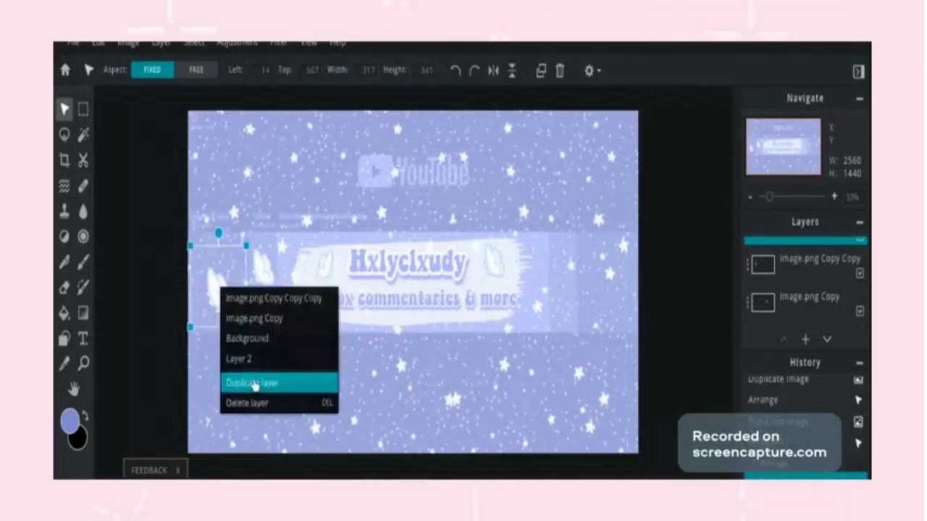
{"action": "left_click", "coordinate": [269, 381]}
{"action": "left_click_drag", "start_coordinate": [219, 298], "coordinate": [211, 252]}
{"action": "left_click_drag", "start_coordinate": [183, 198], "coordinate": [194, 220]}
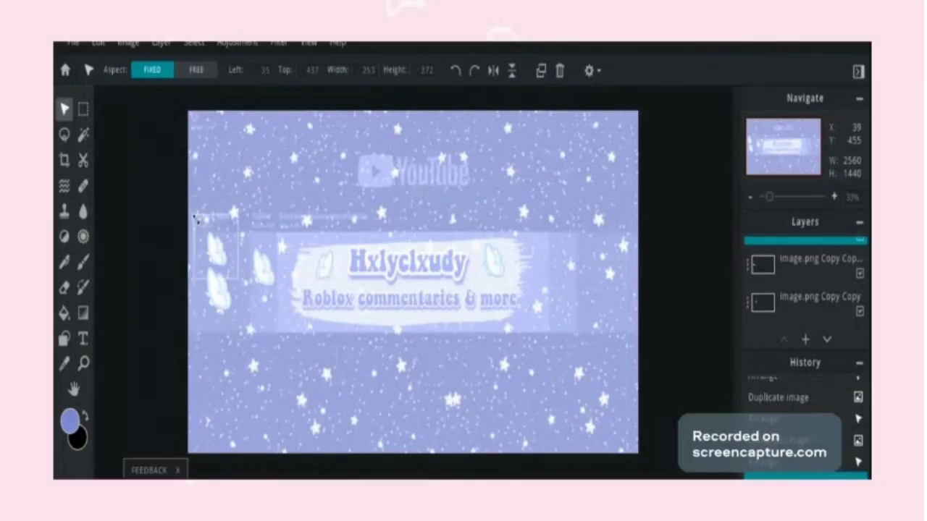
{"action": "left_click_drag", "start_coordinate": [223, 265], "coordinate": [207, 264]}
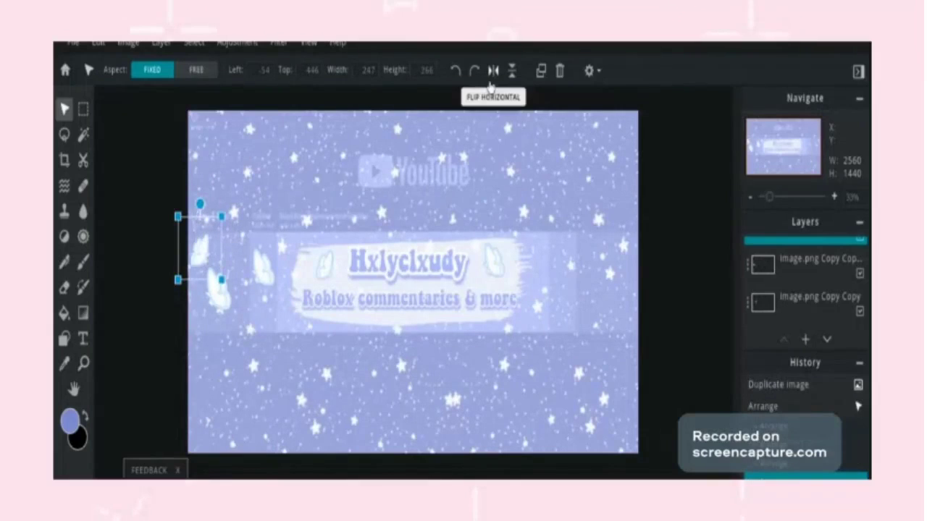
- Flip the butterfly just left of the brush stroke horizontally and delete the extra pasted pink butterfly
{"action": "left_click", "coordinate": [250, 260]}
{"action": "left_click", "coordinate": [493, 70]}
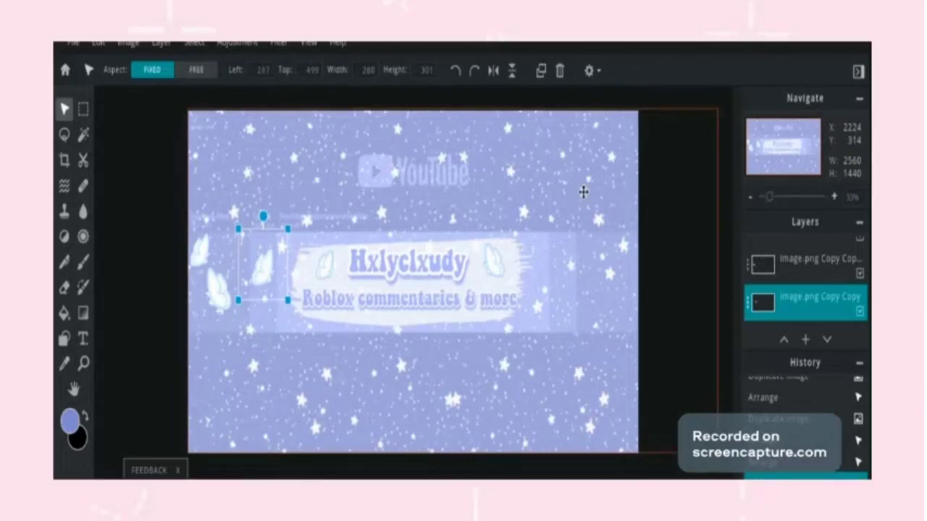
{"action": "key", "text": "Delete"}
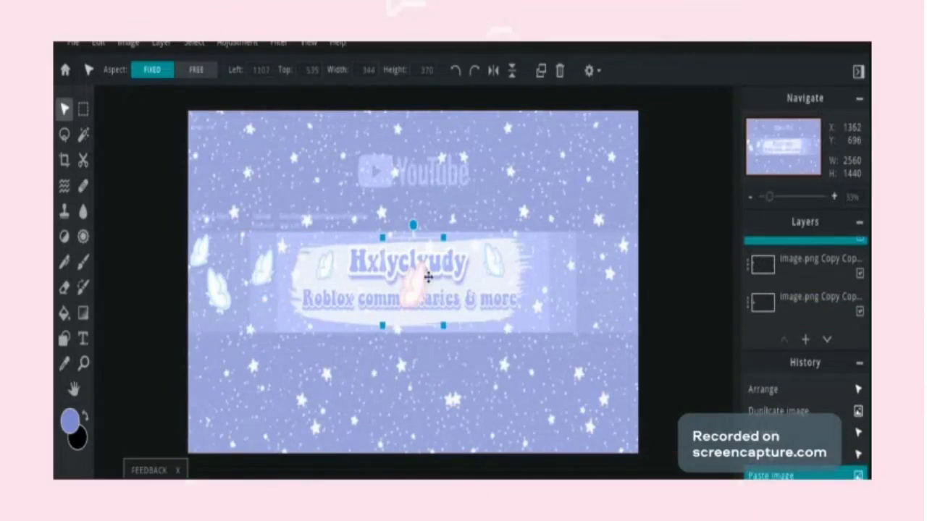
- Duplicate the butterfly just left of the brush stroke, place the copy at the stroke's right end and flip it horizontally
{"action": "right_click", "coordinate": [257, 269]}
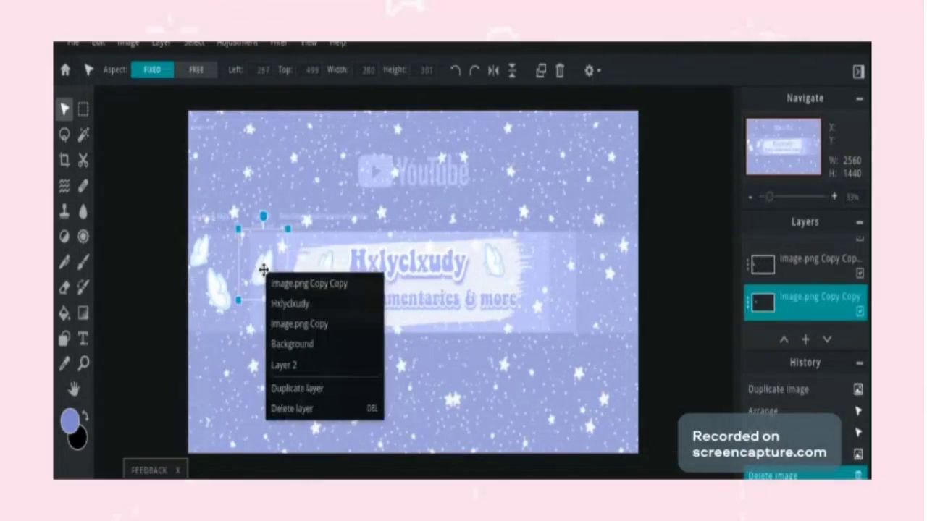
{"action": "left_click", "coordinate": [296, 385]}
{"action": "left_click_drag", "start_coordinate": [259, 262], "coordinate": [534, 283]}
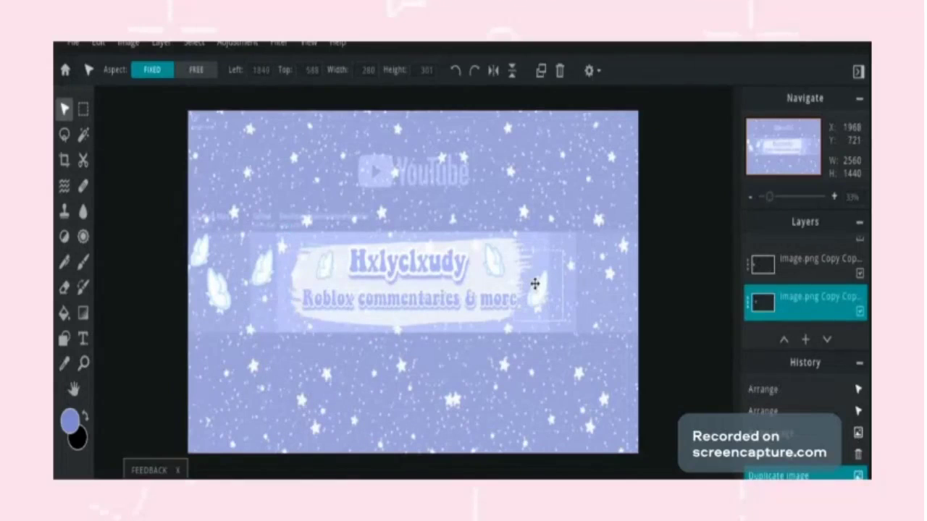
{"action": "left_click", "coordinate": [511, 71]}
- Duplicate the upper butterfly at the banner's left edge and place the copy above and right of the brush stroke's right end
{"action": "left_click", "coordinate": [217, 250]}
{"action": "right_click", "coordinate": [210, 250]}
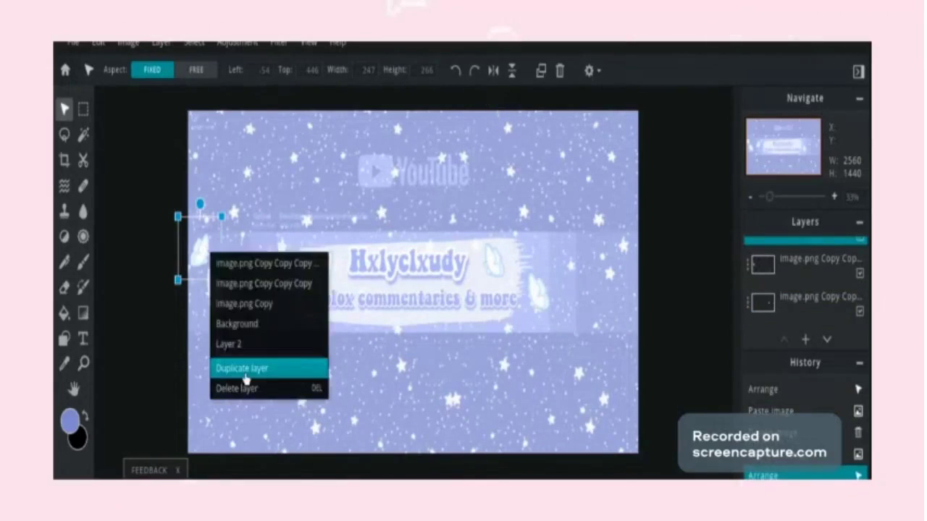
{"action": "left_click", "coordinate": [239, 368]}
{"action": "left_click_drag", "start_coordinate": [201, 242], "coordinate": [564, 251]}
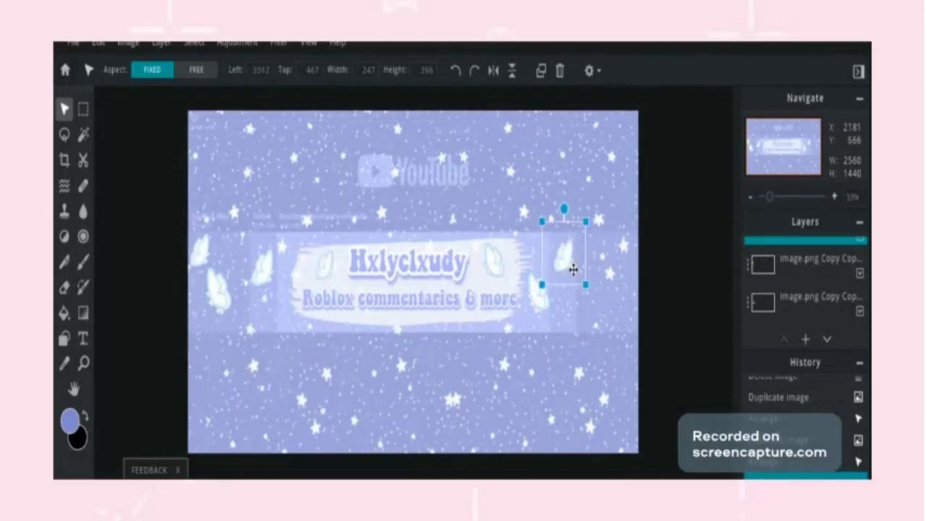
- Duplicate the lower-left butterfly, place the copy near the banner's right edge and enlarge it to about 448 by 482
{"action": "left_click", "coordinate": [222, 311]}
{"action": "right_click", "coordinate": [222, 311]}
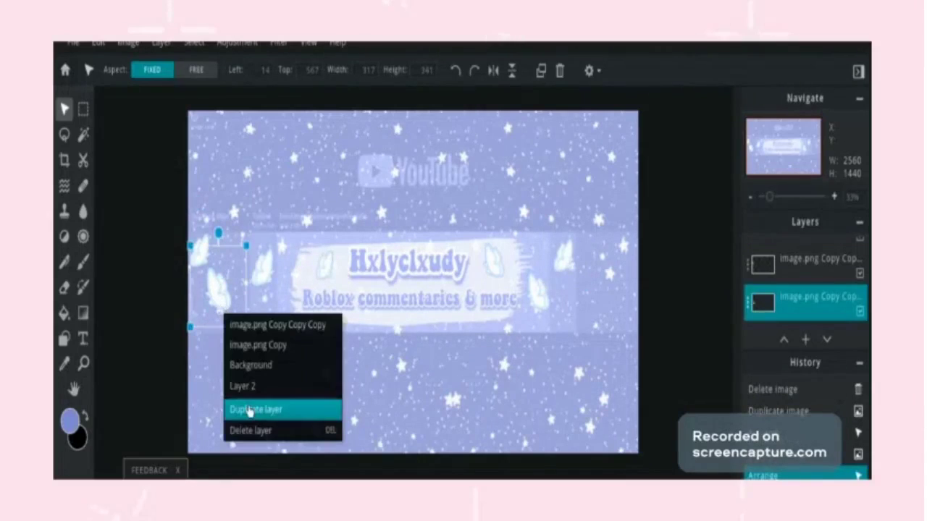
{"action": "left_click", "coordinate": [232, 407]}
{"action": "left_click_drag", "start_coordinate": [221, 312], "coordinate": [608, 290]}
{"action": "left_click_drag", "start_coordinate": [635, 241], "coordinate": [658, 207]}
{"action": "left_click_drag", "start_coordinate": [615, 280], "coordinate": [605, 290]}
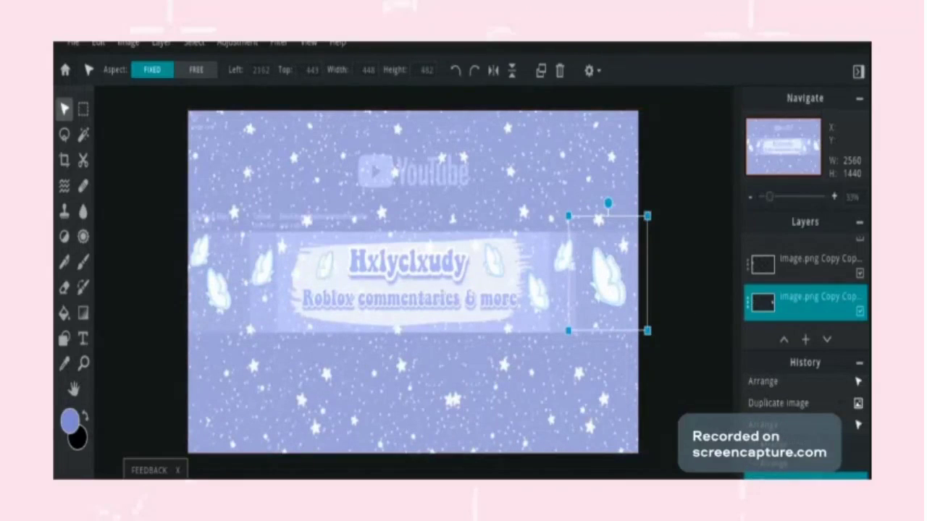